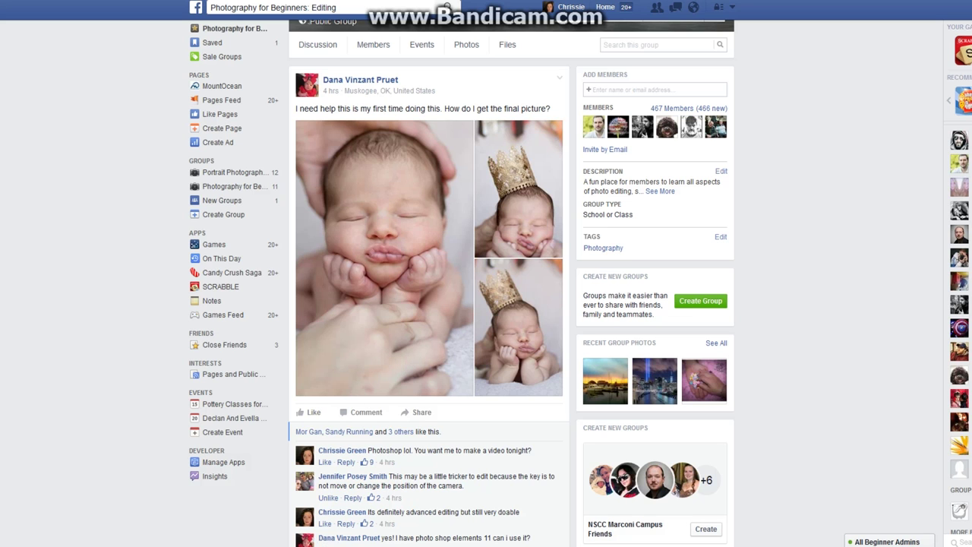
# Step: Switch to Photoshop and bring up the layered baby photo document whose file name begins with 12716268
pyautogui.moveTo(202, 546)
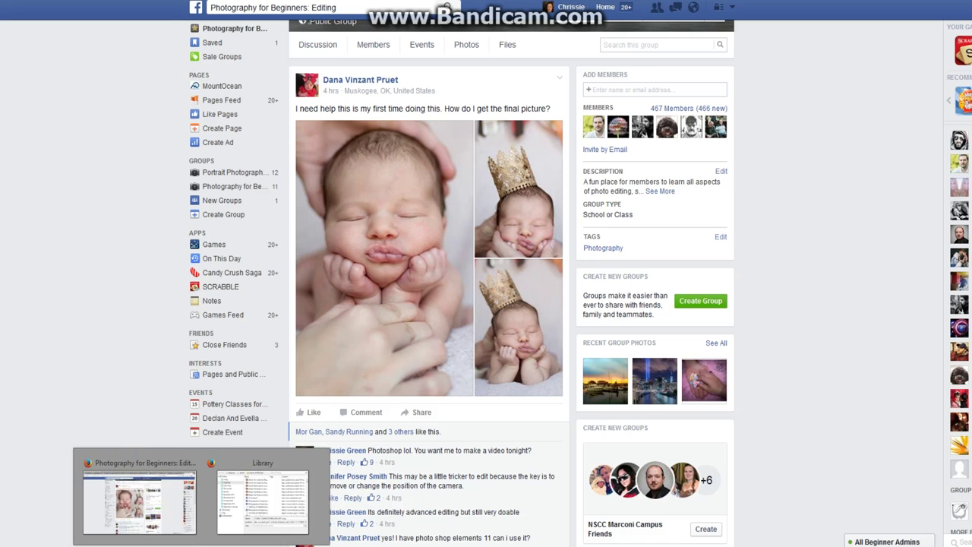
pyautogui.click(249, 546)
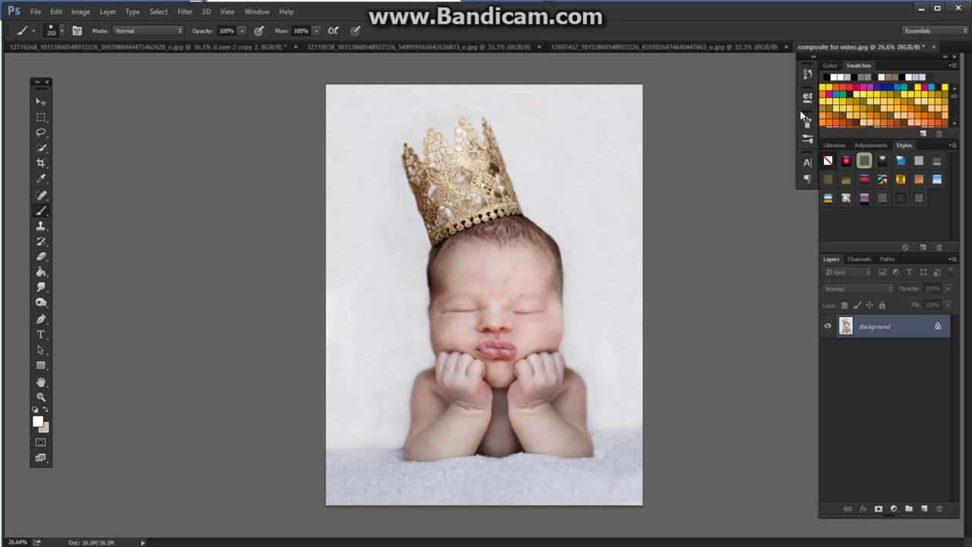
pyautogui.click(140, 47)
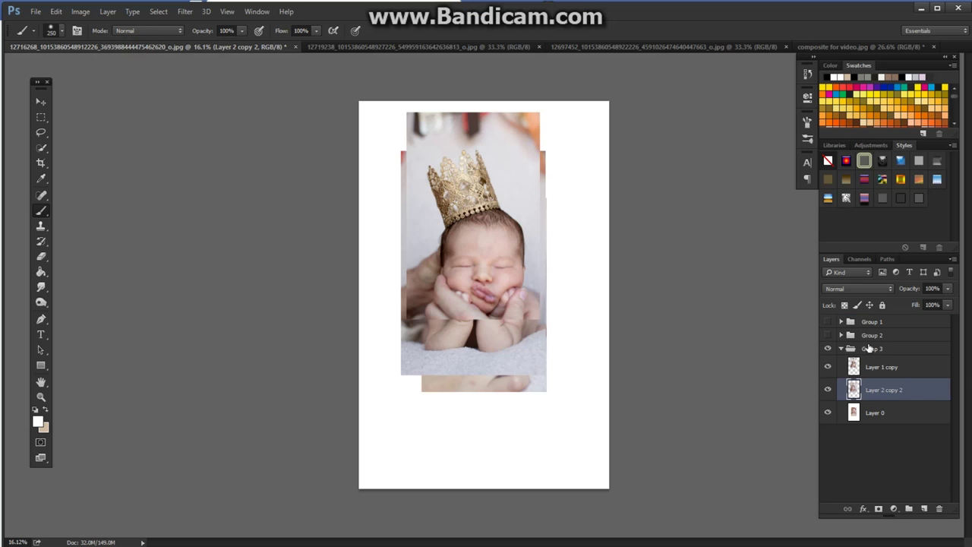
# Step: Collapse and hide Group 3, and show and expand Group 1
pyautogui.click(844, 348)
pyautogui.click(828, 349)
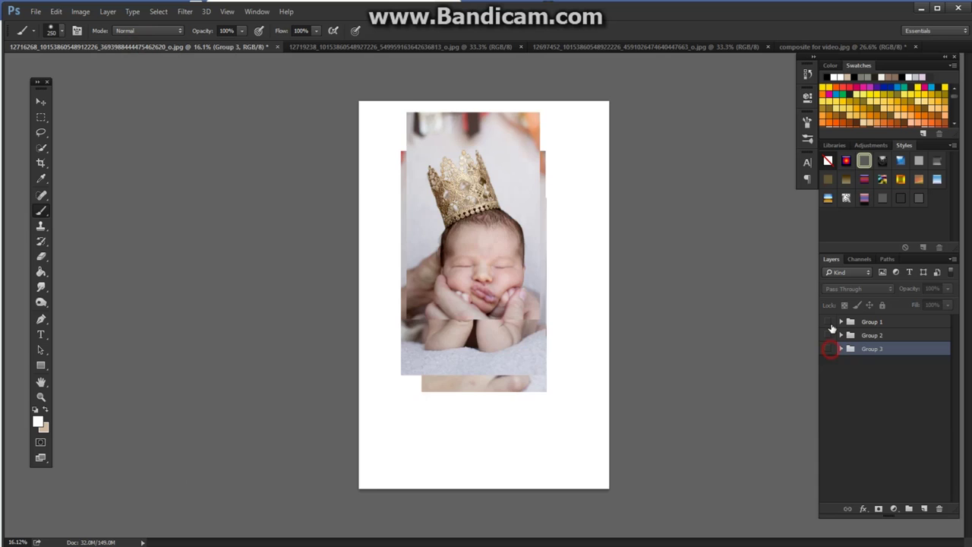
pyautogui.click(828, 322)
pyautogui.click(838, 322)
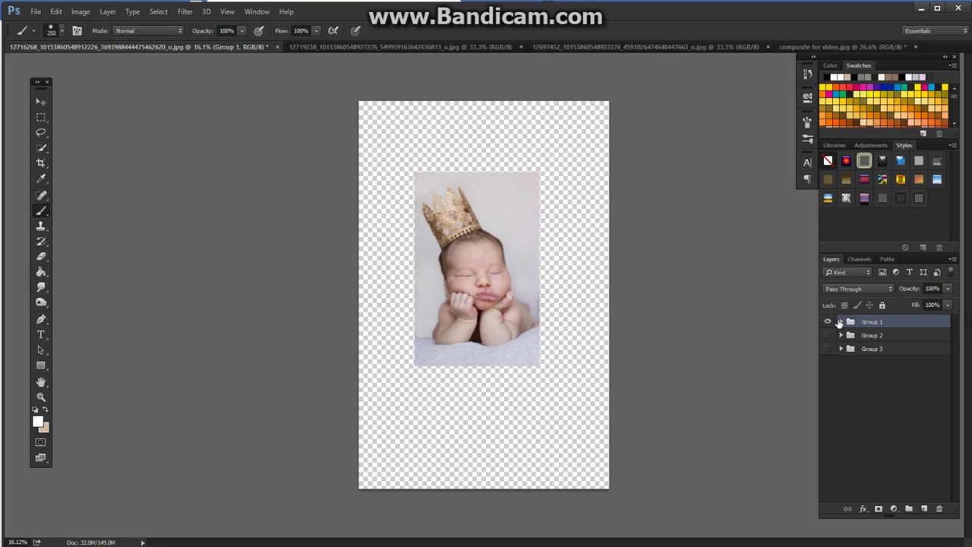
pyautogui.click(841, 322)
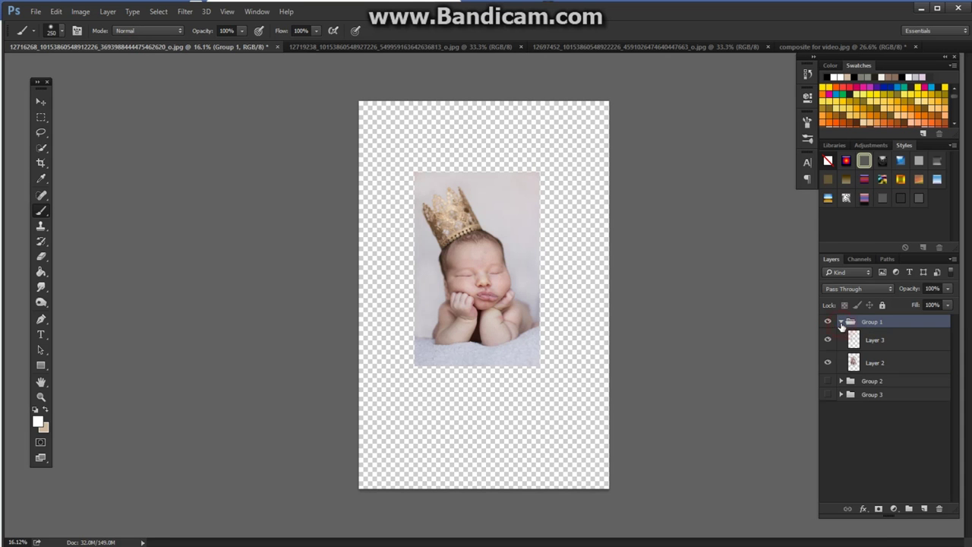
# Step: Toggle Layer 3 in Group 1 off and on to compare the edited background with the original
pyautogui.click(827, 342)
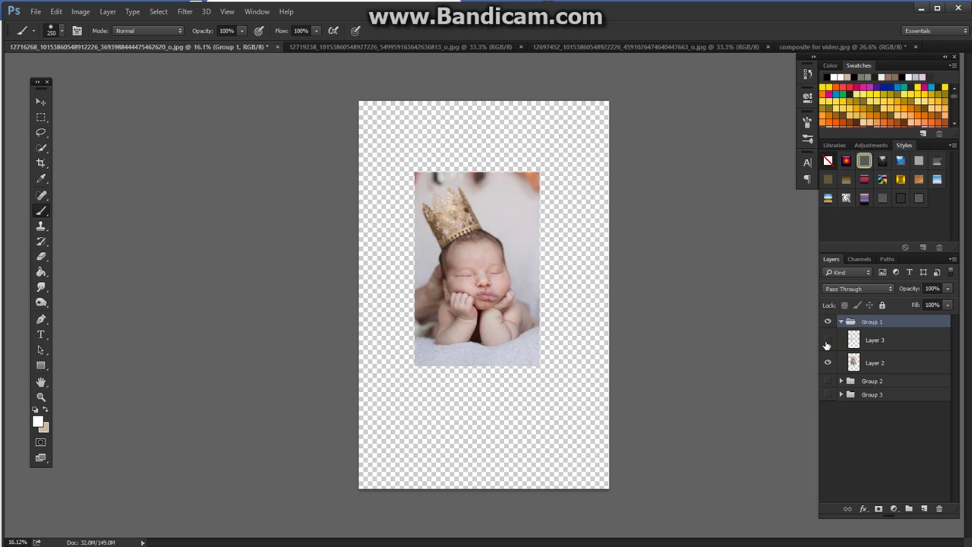
pyautogui.click(827, 339)
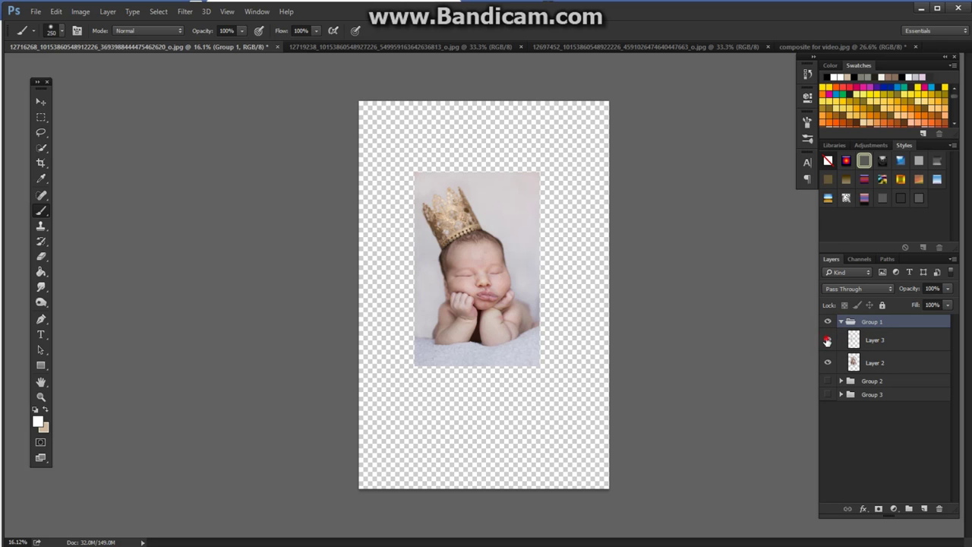
pyautogui.click(827, 340)
pyautogui.click(827, 340)
# Step: Show and expand Group 2 in place of Group 1, and hide all its layers above Background copy
pyautogui.click(840, 323)
pyautogui.click(827, 322)
pyautogui.click(828, 335)
pyautogui.click(840, 336)
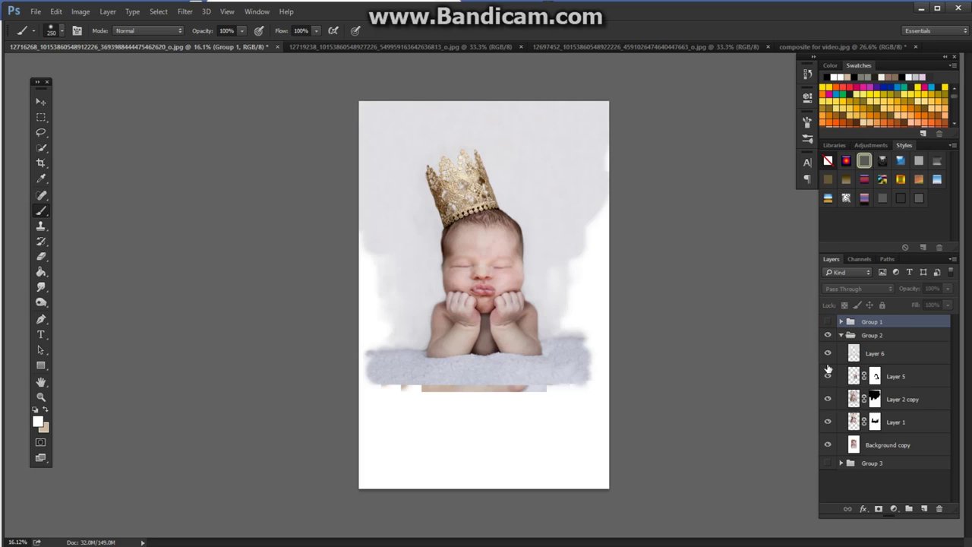
pyautogui.moveTo(828, 354); pyautogui.dragTo(830, 411)
pyautogui.click(828, 423)
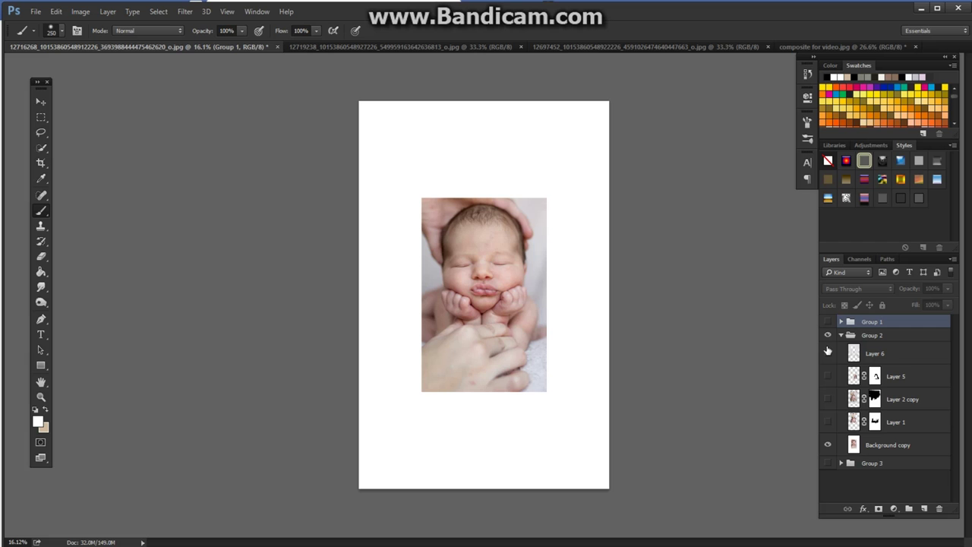
# Step: Turn on Layer 1, Layer 2 copy, Layer 5 and Layer 6 one by one to review how the composite builds up
pyautogui.click(828, 423)
pyautogui.click(829, 402)
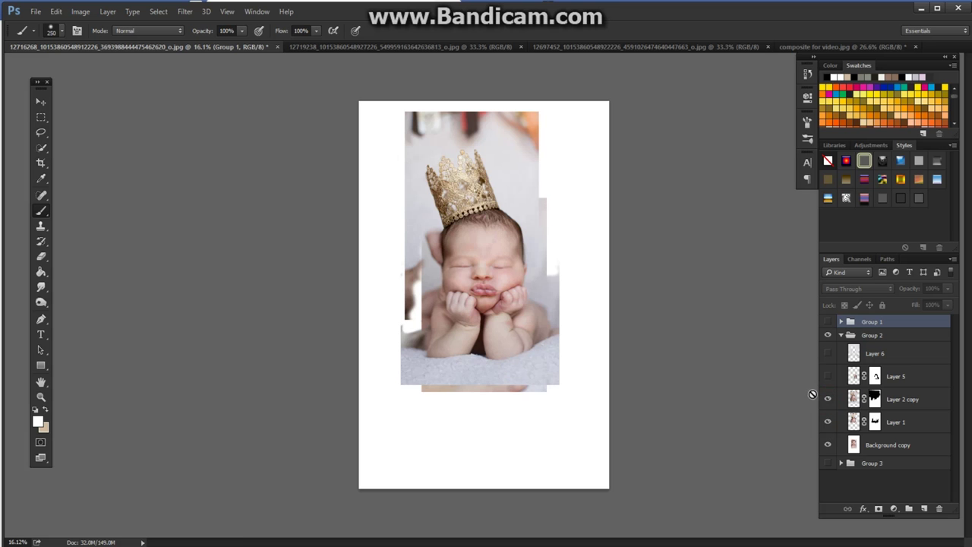
pyautogui.click(828, 376)
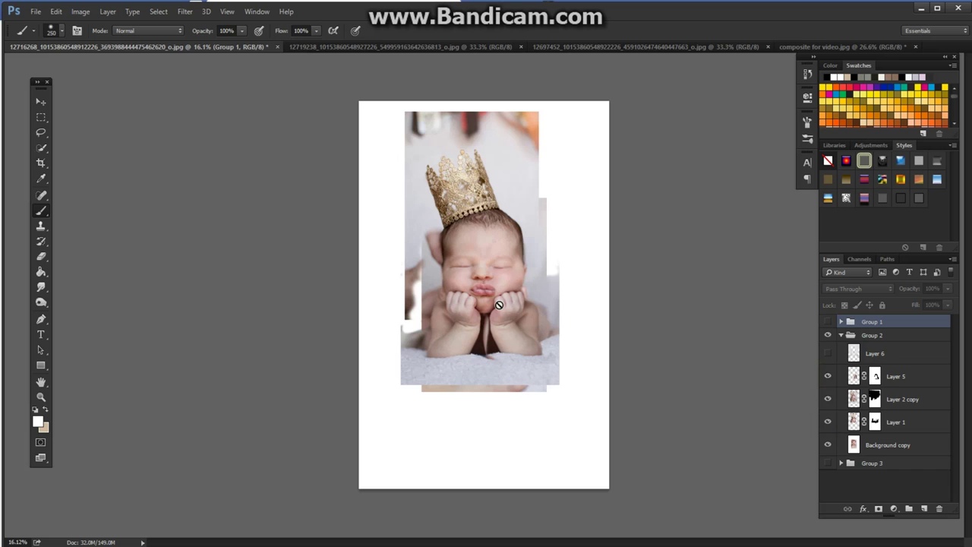
pyautogui.click(827, 353)
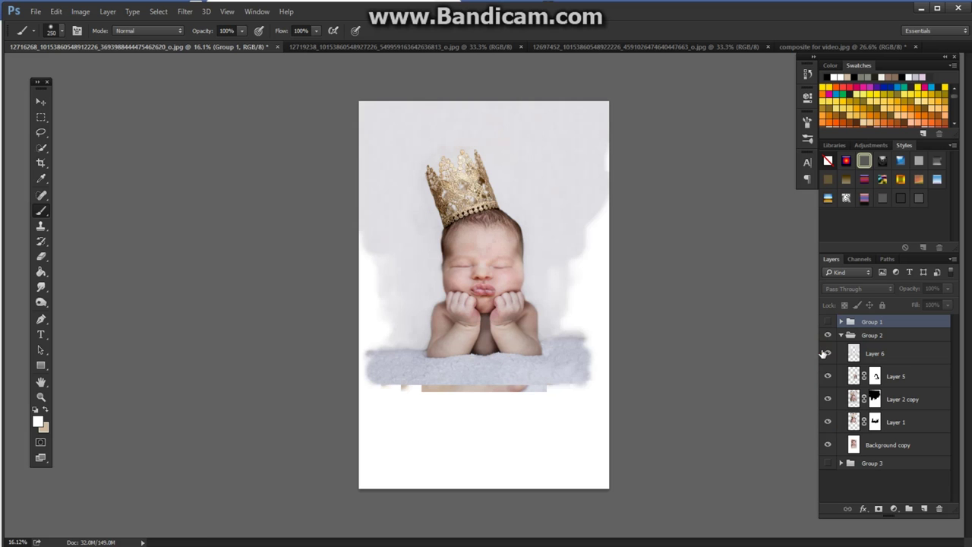
pyautogui.click(827, 354)
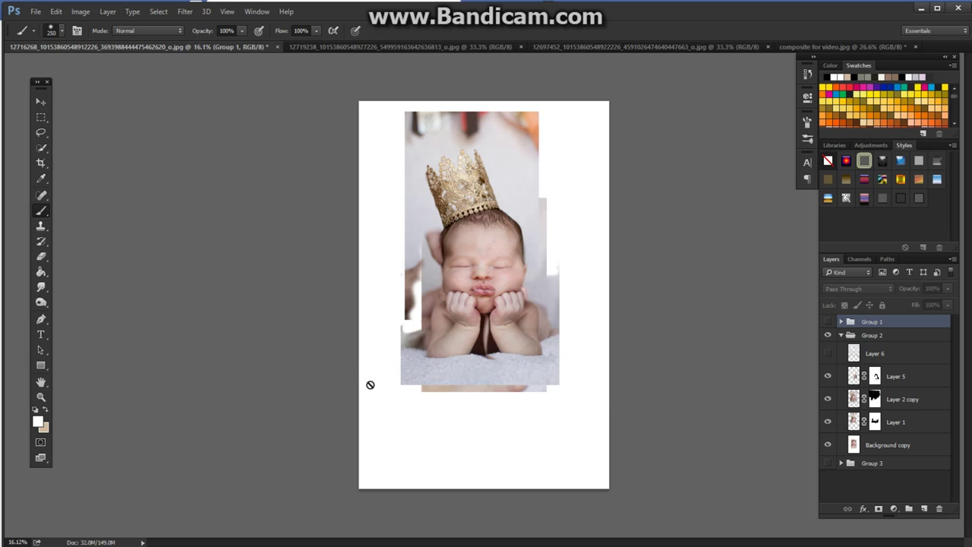
pyautogui.click(828, 353)
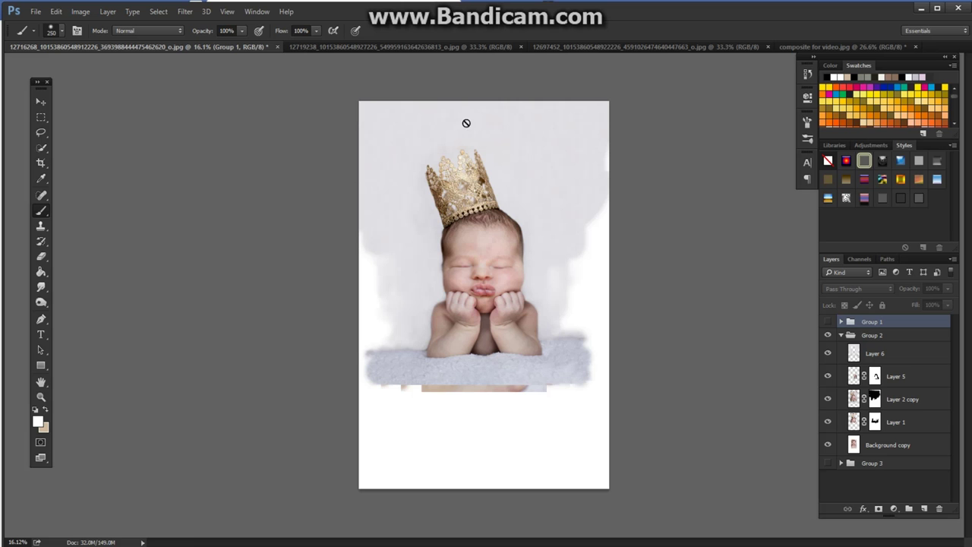
# Step: Collapse and hide Group 2, and show and expand Group 3
pyautogui.click(832, 340)
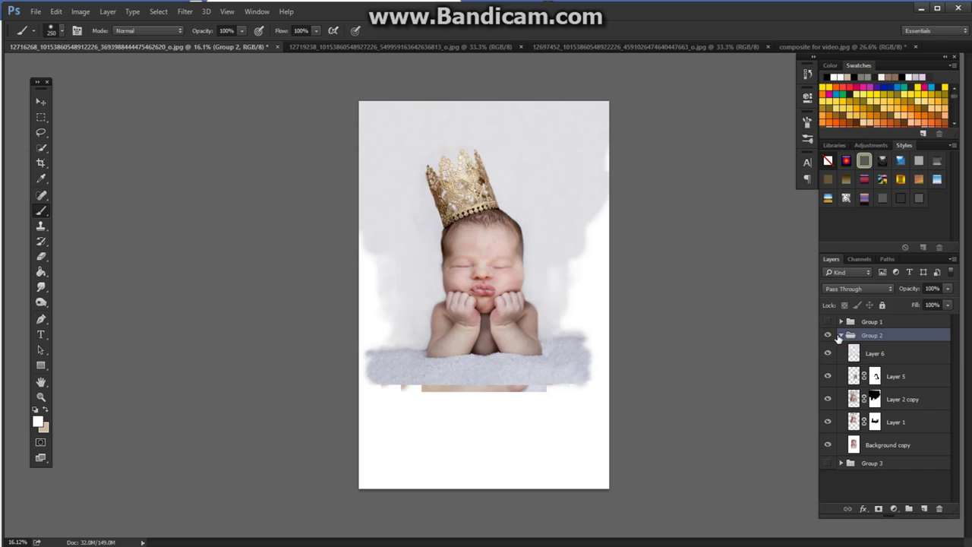
pyautogui.click(840, 336)
pyautogui.click(829, 337)
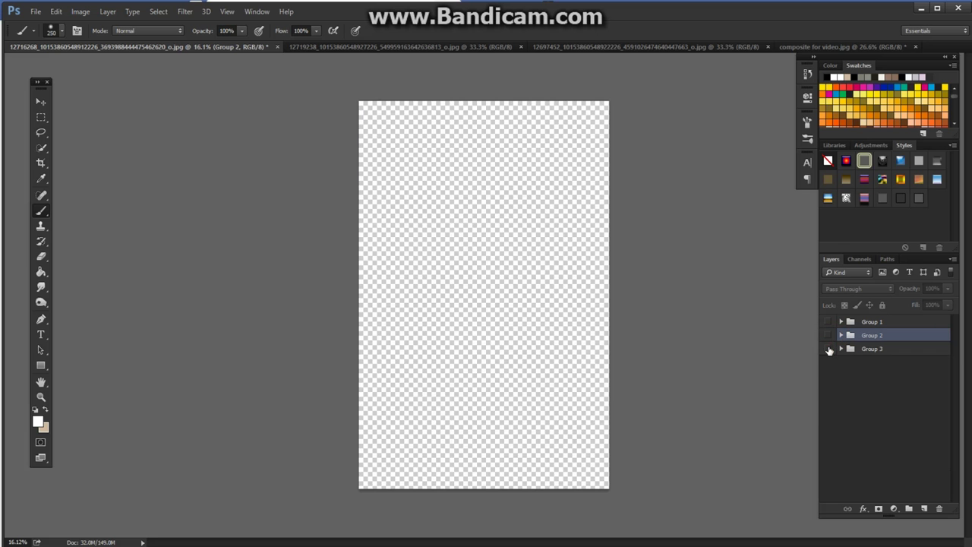
pyautogui.click(828, 349)
pyautogui.click(841, 348)
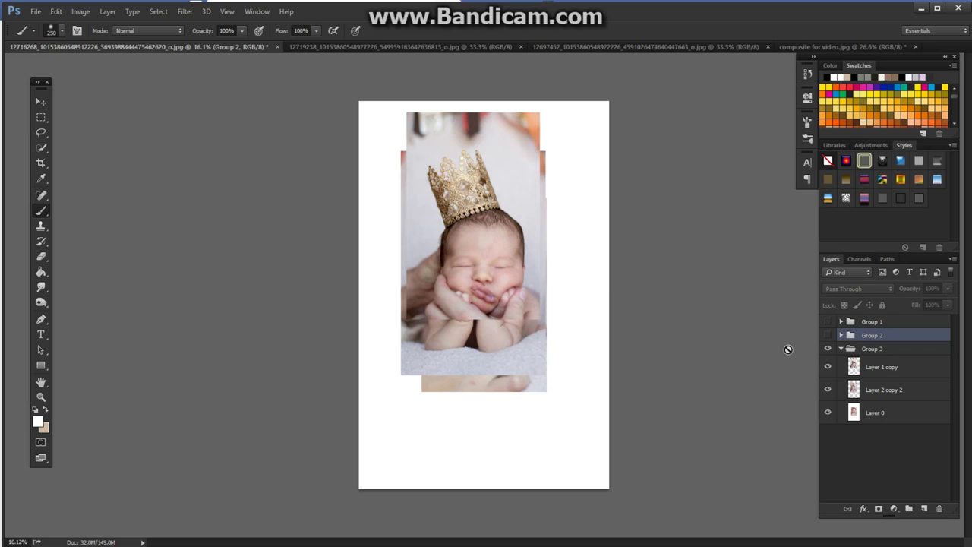
# Step: Hide Layer 1 copy and lower the opacity of Layer 2 copy 2 to 60% to compare its alignment with Layer 0
pyautogui.click(828, 369)
pyautogui.click(827, 389)
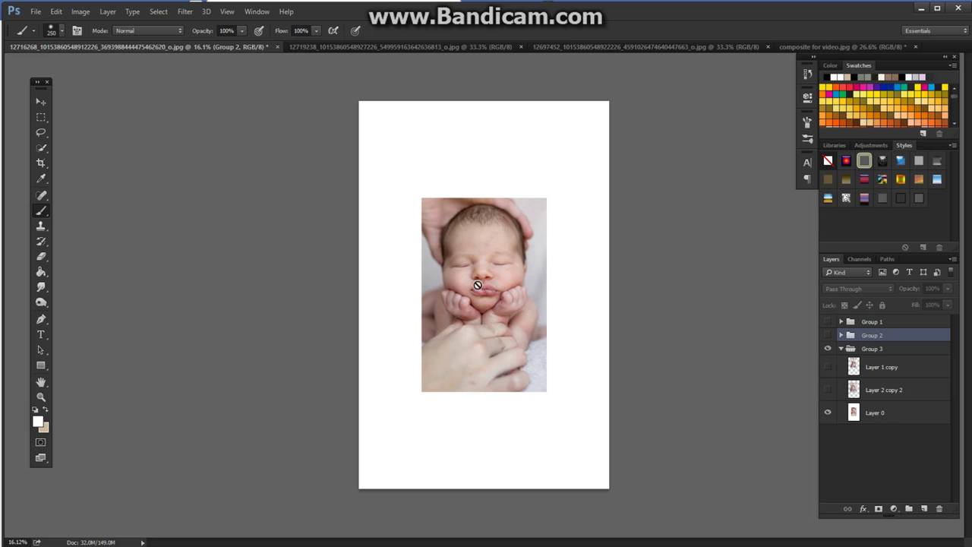
pyautogui.click(827, 391)
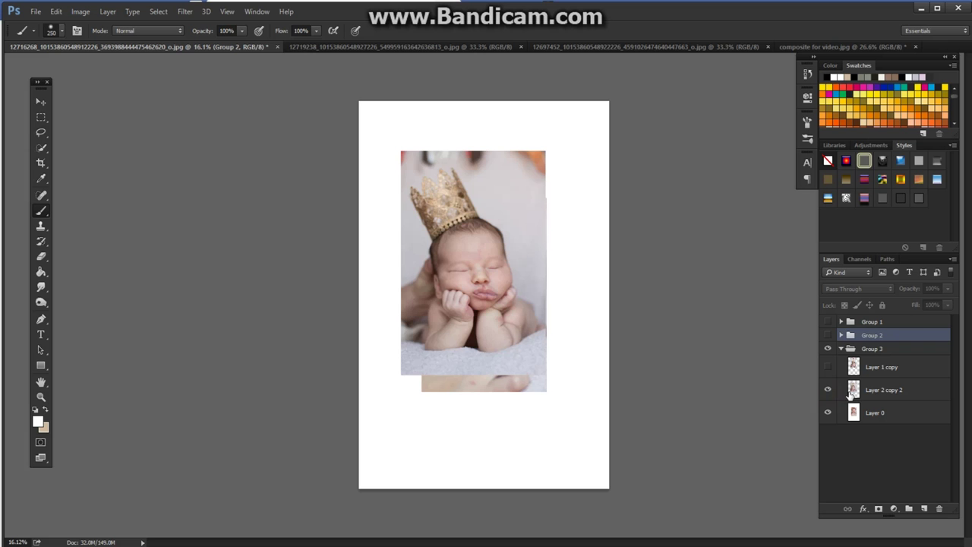
pyautogui.click(893, 391)
pyautogui.moveTo(914, 289); pyautogui.dragTo(891, 304)
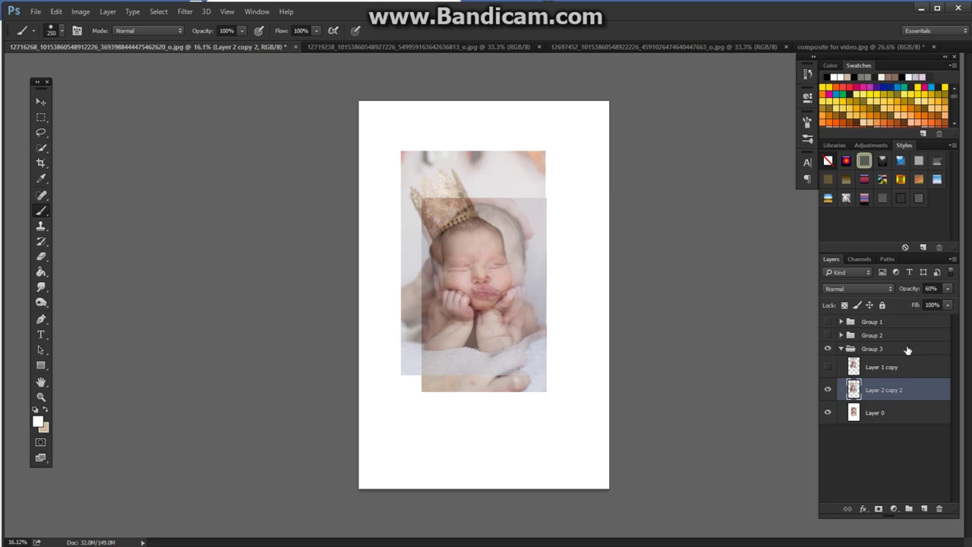
# Step: Set the opacity of Layer 2 copy 2 to 100% and hide the layer
pyautogui.click(931, 289)
pyautogui.write('100')
pyautogui.press('Return')
pyautogui.click(829, 389)
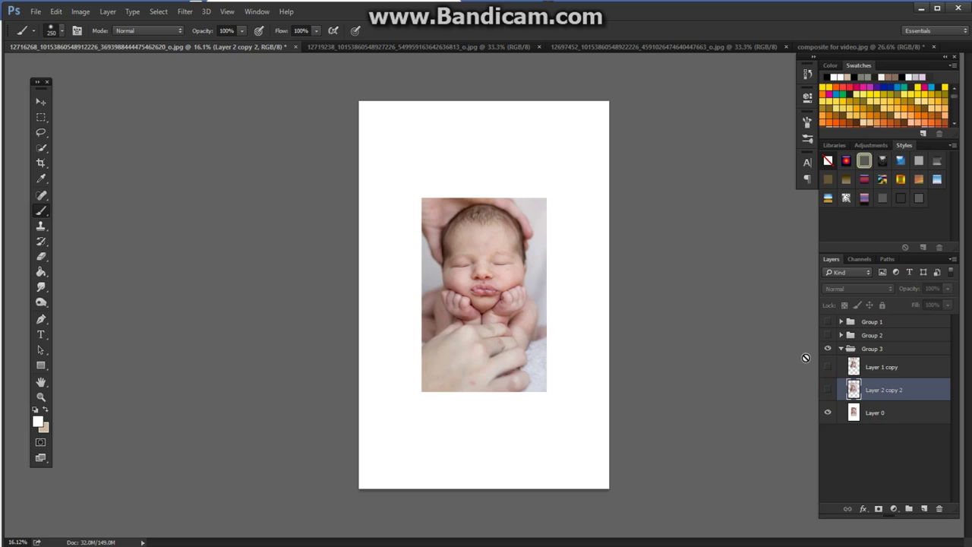
# Step: Show Layer 1 copy and toggle it repeatedly to compare the crowned head's position with Layer 0
pyautogui.click(828, 367)
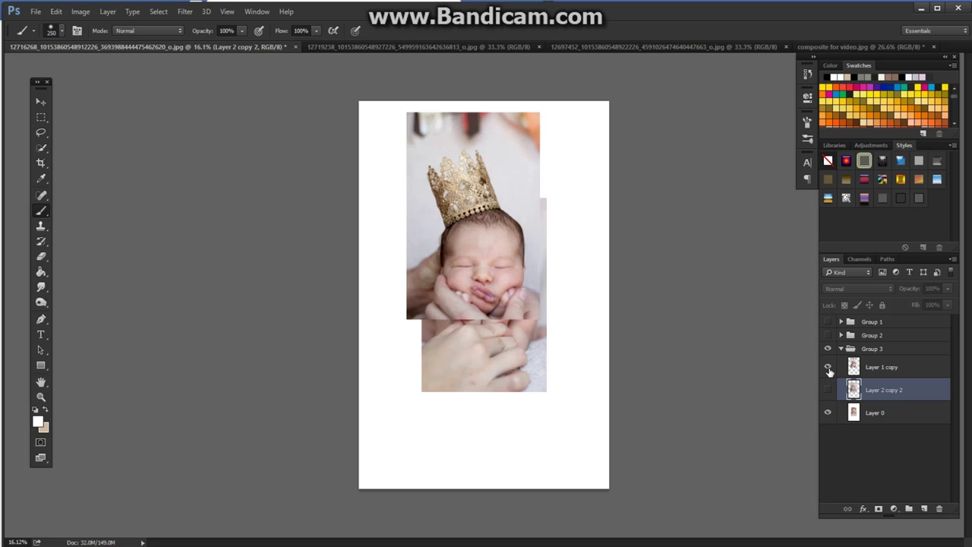
pyautogui.click(828, 368)
pyautogui.click(829, 369)
pyautogui.click(828, 369)
pyautogui.click(828, 369)
pyautogui.click(829, 369)
pyautogui.click(829, 369)
# Step: Lower the opacity of Layer 1 copy to check the face alignment, and return it to 100%
pyautogui.click(889, 370)
pyautogui.moveTo(915, 292); pyautogui.dragTo(897, 293)
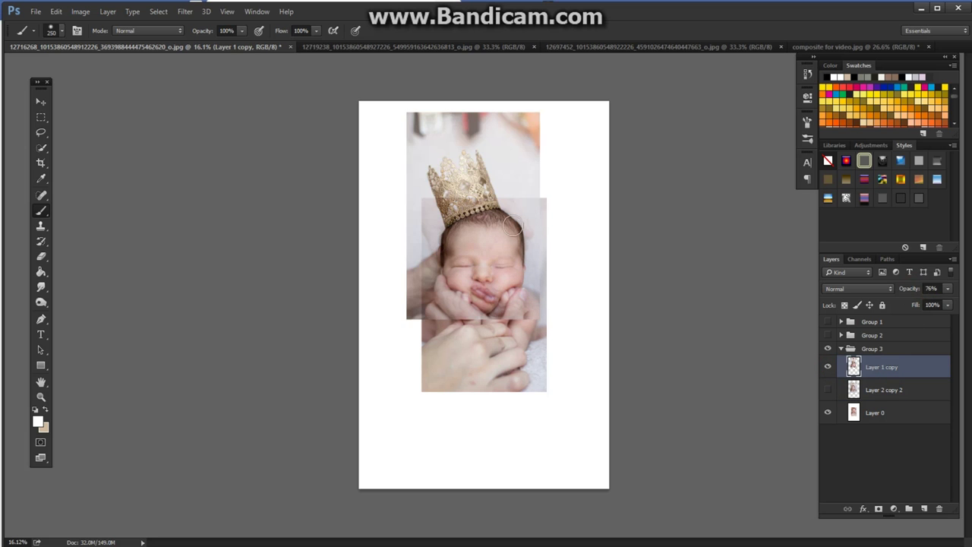
pyautogui.moveTo(917, 291); pyautogui.dragTo(904, 295)
pyautogui.write('100')
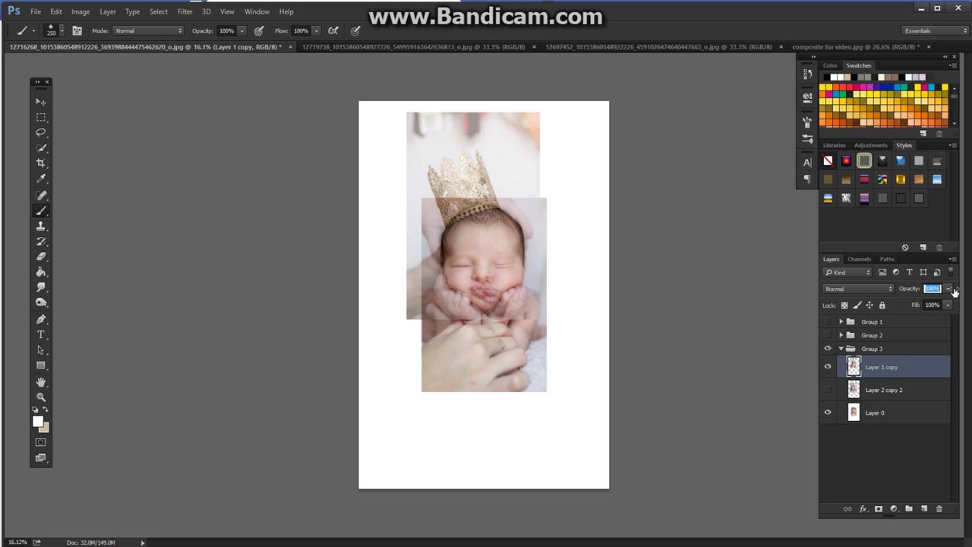
pyautogui.press('Return')
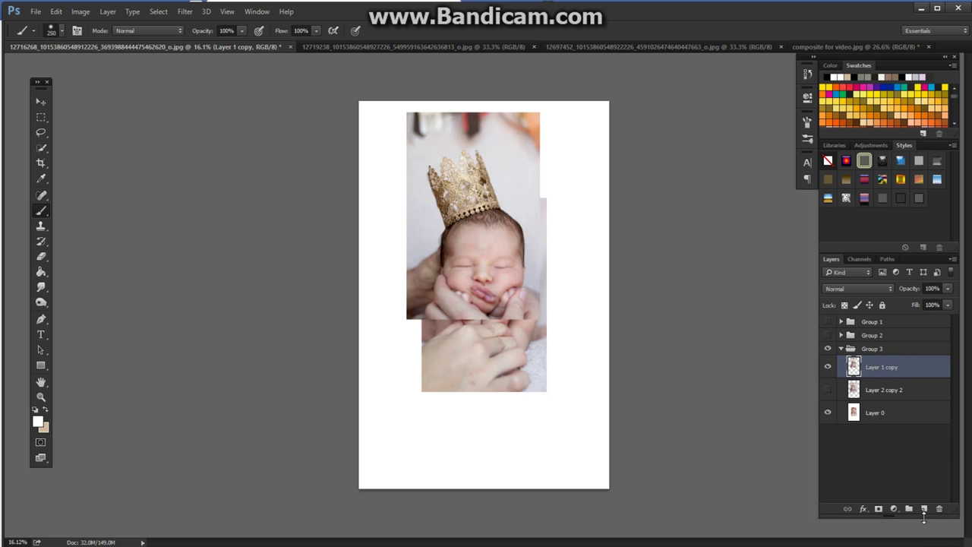
# Step: Add a layer mask to Layer 1 copy and paint black with a 600 px brush over the face, hands and supporting arm
pyautogui.click(878, 509)
pyautogui.press('d')
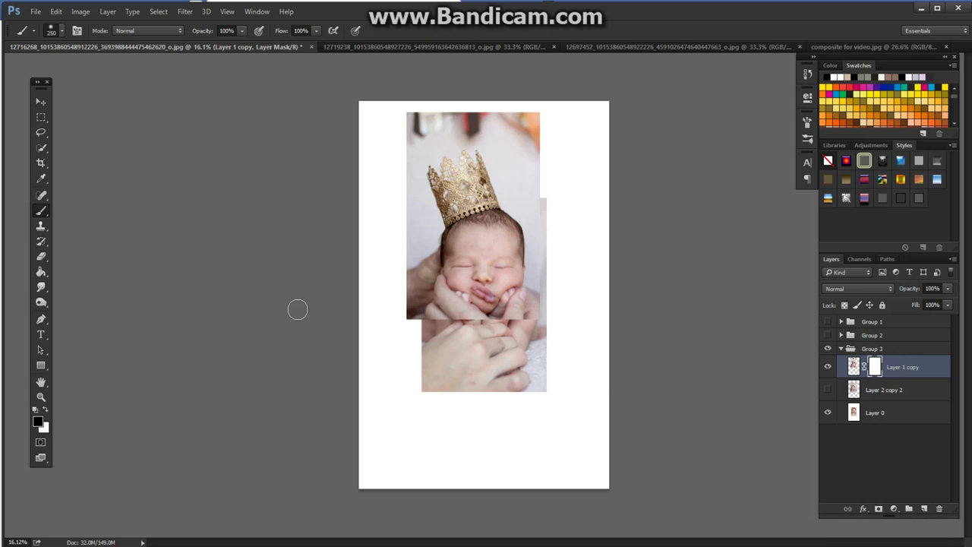
pyautogui.press(']')
pyautogui.press(']')
pyautogui.press(']')
pyautogui.press(']')
pyautogui.moveTo(480, 255)
pyautogui.mouseDown()
pyautogui.moveTo(488, 290)
pyautogui.moveTo(457, 304)
pyautogui.moveTo(458, 290)
pyautogui.moveTo(444, 310)
pyautogui.moveTo(448, 301)
pyautogui.moveTo(411, 303)
pyautogui.moveTo(600, 307)
pyautogui.moveTo(528, 319)
pyautogui.mouseUp()
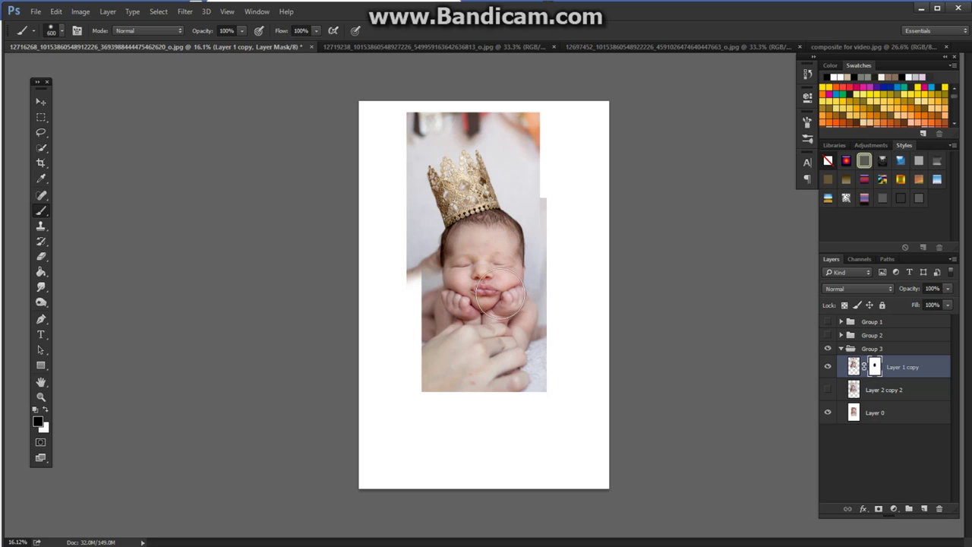
pyautogui.moveTo(494, 271)
pyautogui.mouseDown()
pyautogui.moveTo(491, 240)
pyautogui.moveTo(439, 304)
pyautogui.moveTo(448, 307)
pyautogui.moveTo(418, 249)
pyautogui.mouseUp()
pyautogui.moveTo(440, 208)
pyautogui.mouseDown()
pyautogui.moveTo(377, 232)
pyautogui.moveTo(400, 246)
pyautogui.moveTo(408, 282)
pyautogui.moveTo(429, 292)
pyautogui.mouseUp()
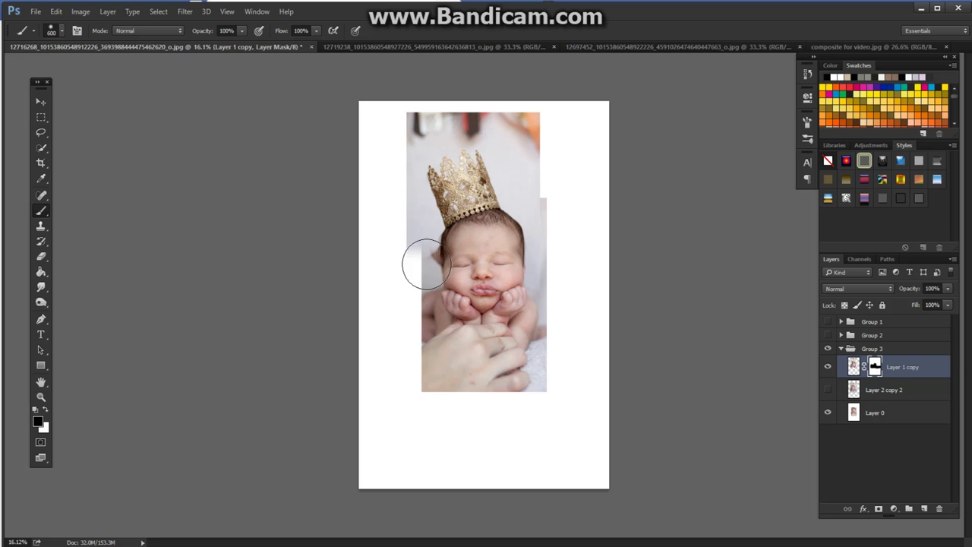
# Step: Refine the mask on Layer 1 copy with a 500 px brush along the edge beside the baby's head
pyautogui.press(']')
pyautogui.press('[')
pyautogui.press('[')
pyautogui.press('x')
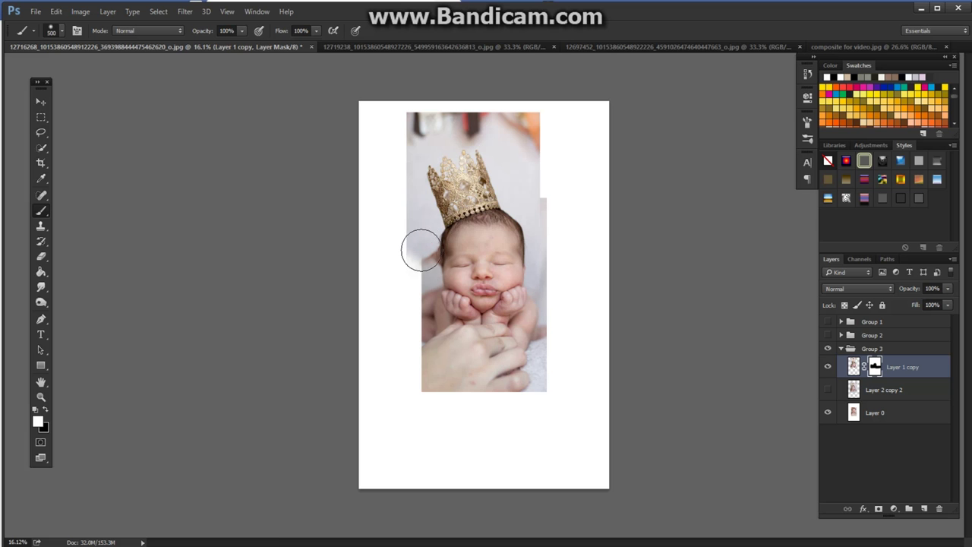
pyautogui.press('x')
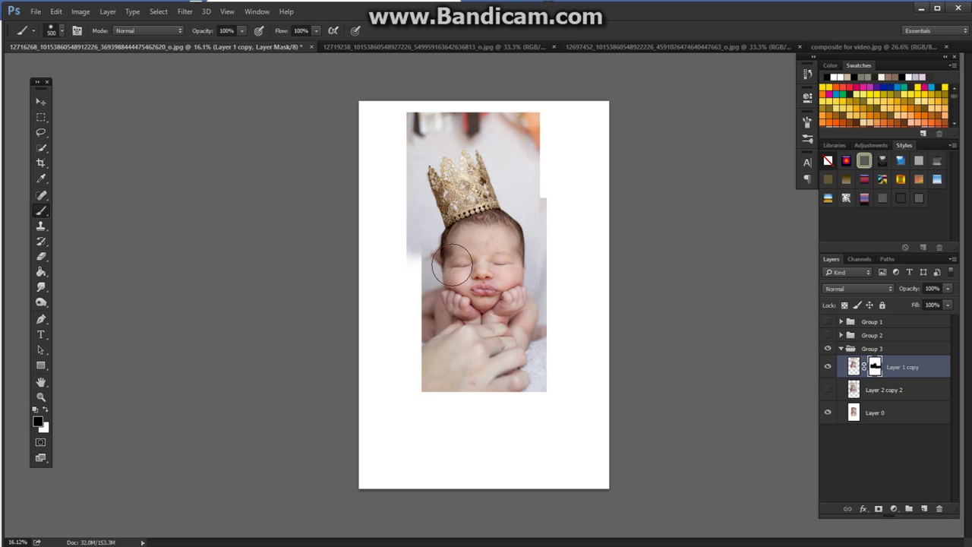
pyautogui.moveTo(416, 243)
pyautogui.mouseDown()
pyautogui.moveTo(412, 254)
pyautogui.moveTo(432, 260)
pyautogui.mouseUp()
# Step: Compare Layer 1 copy off and on around the masked head, and turn Layer 2 copy 2 back on
pyautogui.scroll(3, 441, 263)
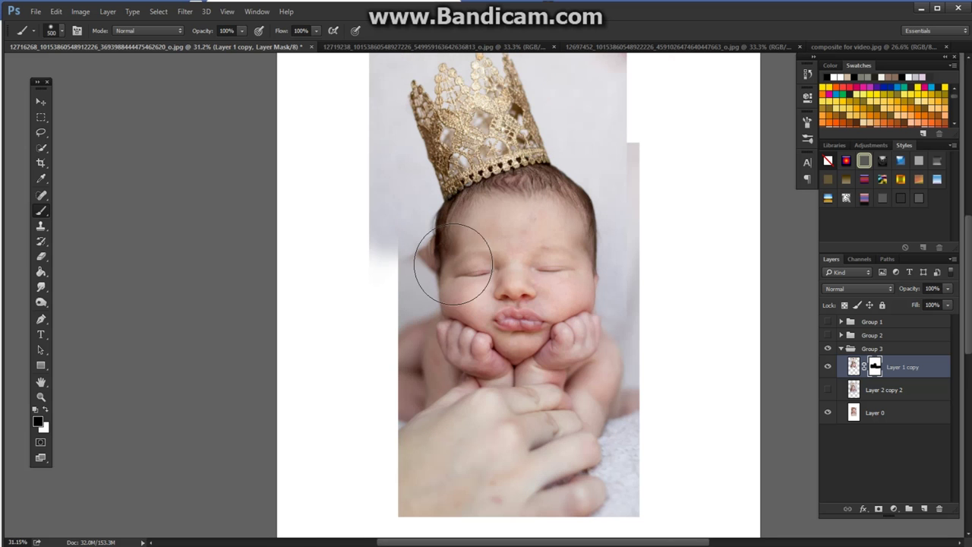
pyautogui.scroll(-3, 645, 369)
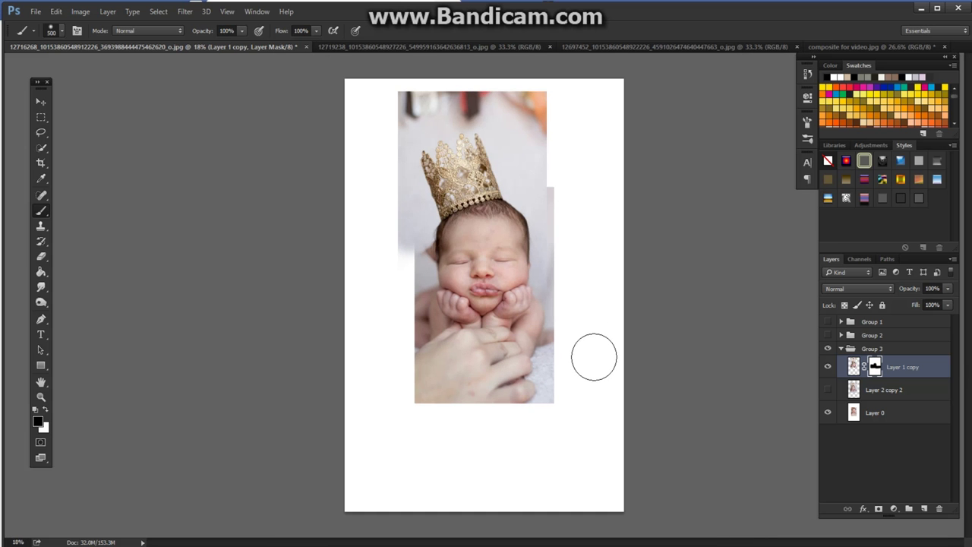
pyautogui.scroll(2, 486, 280)
pyautogui.scroll(1, 487, 280)
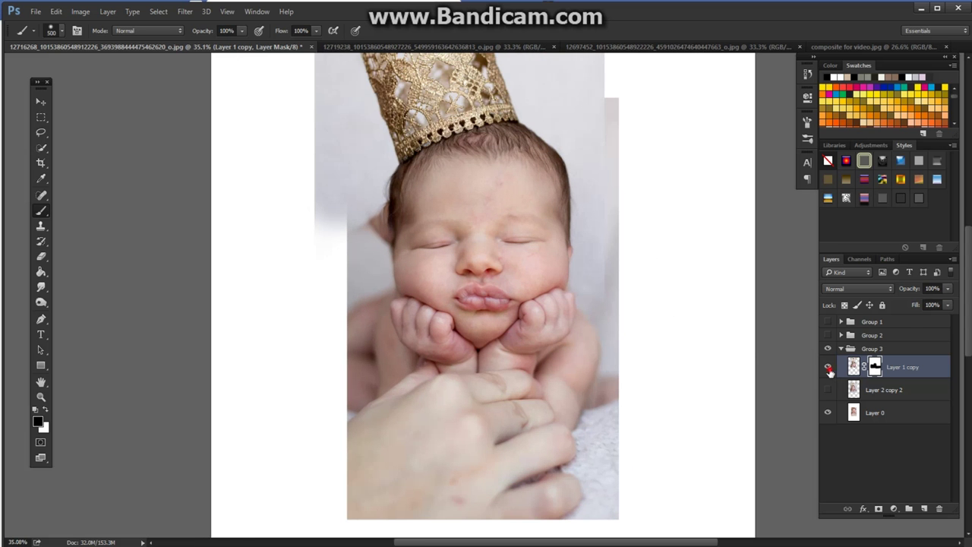
pyautogui.click(828, 369)
pyautogui.click(829, 369)
pyautogui.click(828, 368)
pyautogui.click(829, 369)
pyautogui.hotkey('ctrl', 'z')
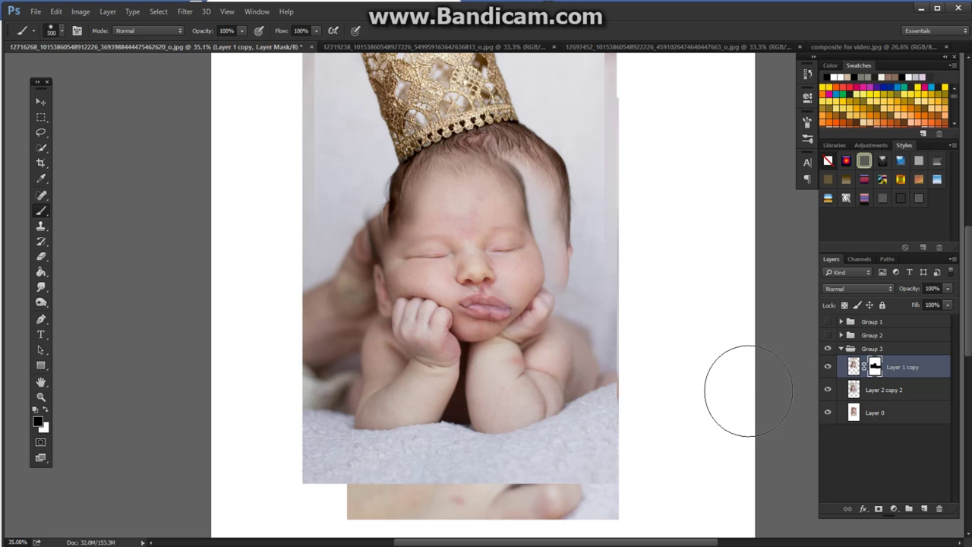
# Step: Compare Layer 2 copy 2 off and on, and add a layer mask to it
pyautogui.click(827, 390)
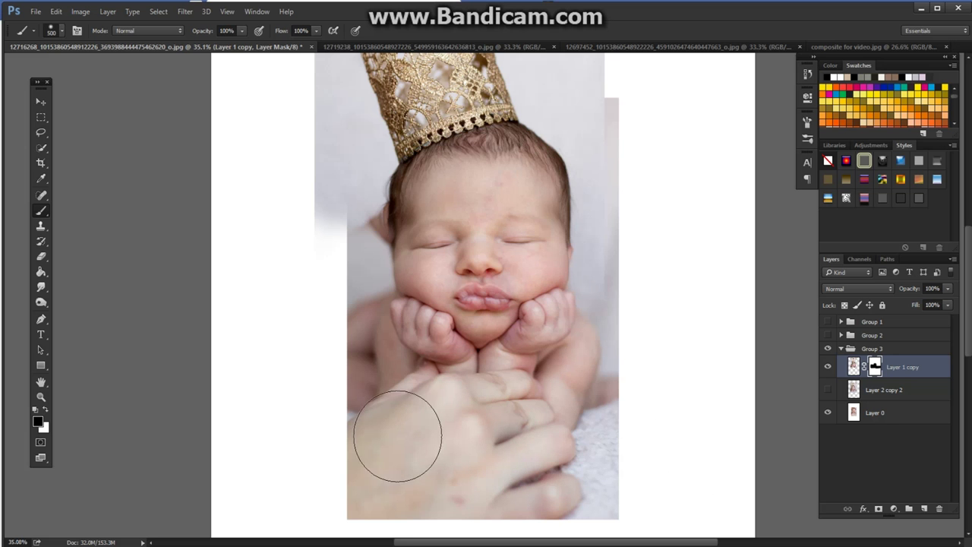
pyautogui.click(826, 393)
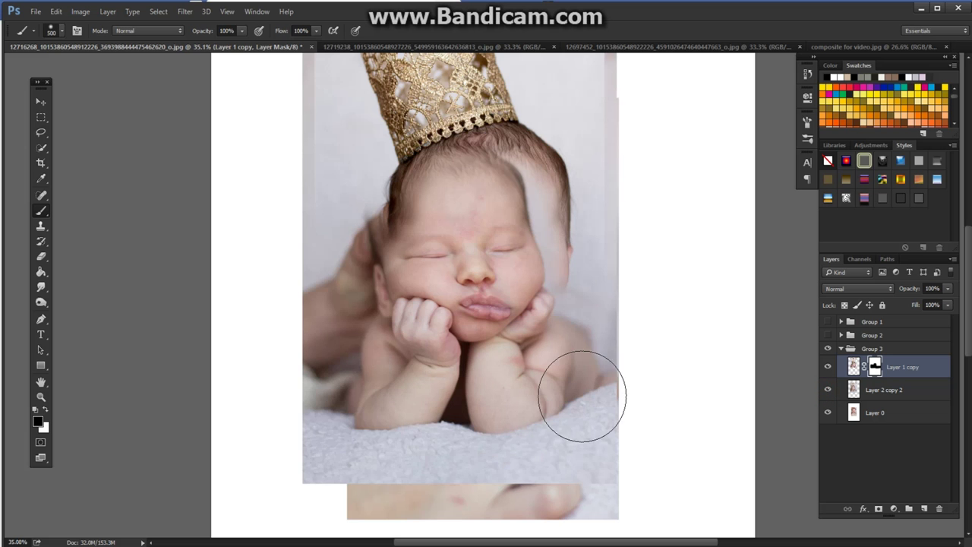
pyautogui.click(872, 391)
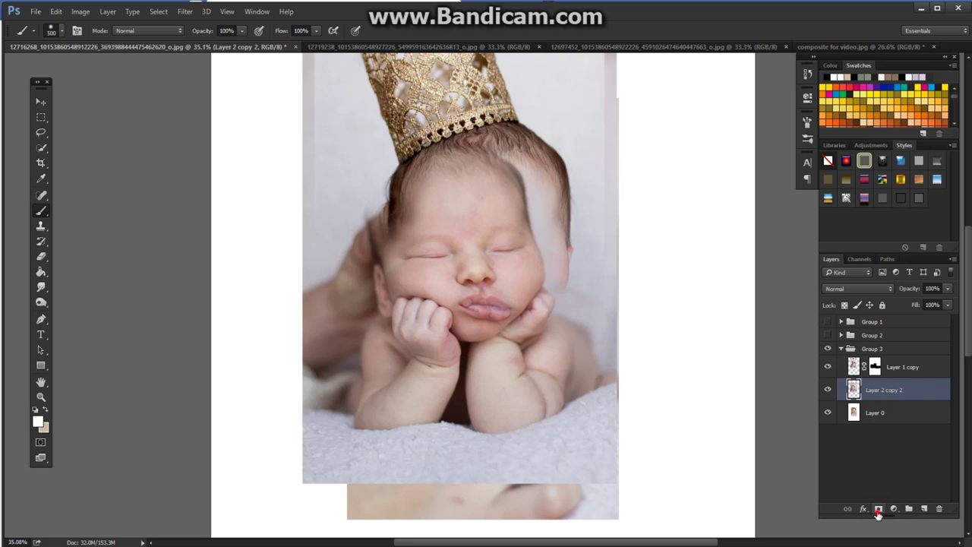
pyautogui.click(878, 514)
pyautogui.press('d')
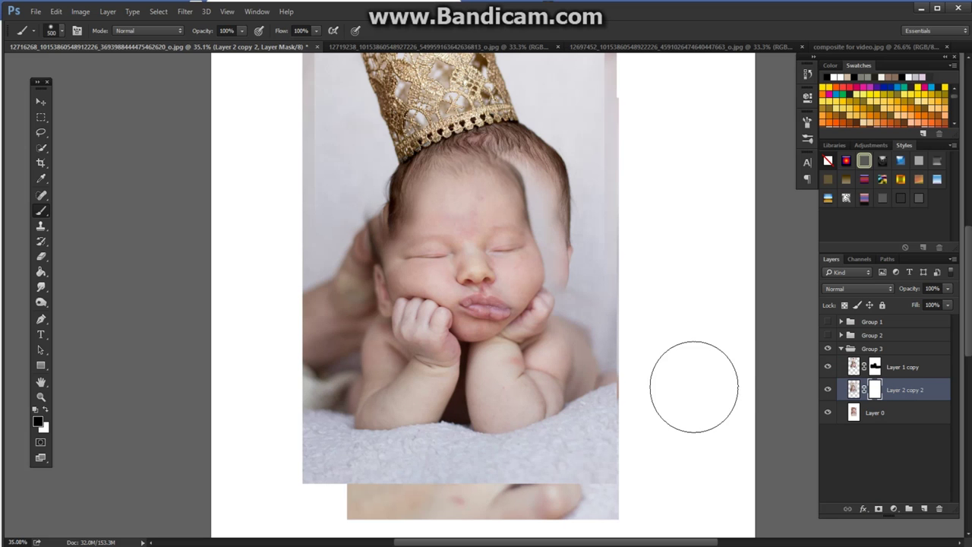
# Step: Paint black on the Layer 2 copy 2 mask with a 500 px brush over the head, face and background beside it
pyautogui.click(42, 133)
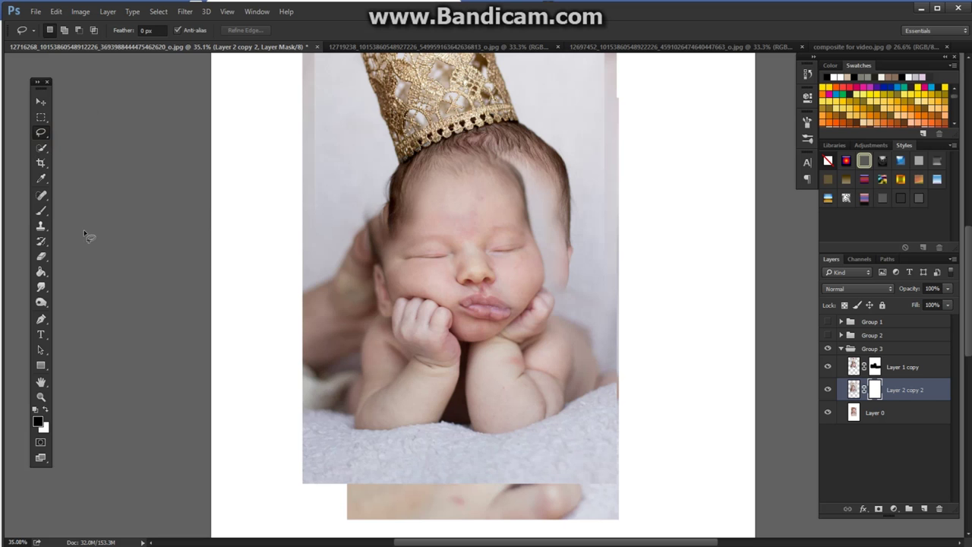
pyautogui.click(41, 211)
pyautogui.scroll(-2, 343, 186)
pyautogui.scroll(-1, 343, 186)
pyautogui.moveTo(363, 159)
pyautogui.mouseDown()
pyautogui.moveTo(537, 150)
pyautogui.moveTo(546, 161)
pyautogui.moveTo(409, 178)
pyautogui.moveTo(534, 181)
pyautogui.moveTo(404, 204)
pyautogui.mouseUp()
pyautogui.moveTo(501, 216)
pyautogui.mouseDown()
pyautogui.moveTo(517, 213)
pyautogui.moveTo(532, 240)
pyautogui.mouseUp()
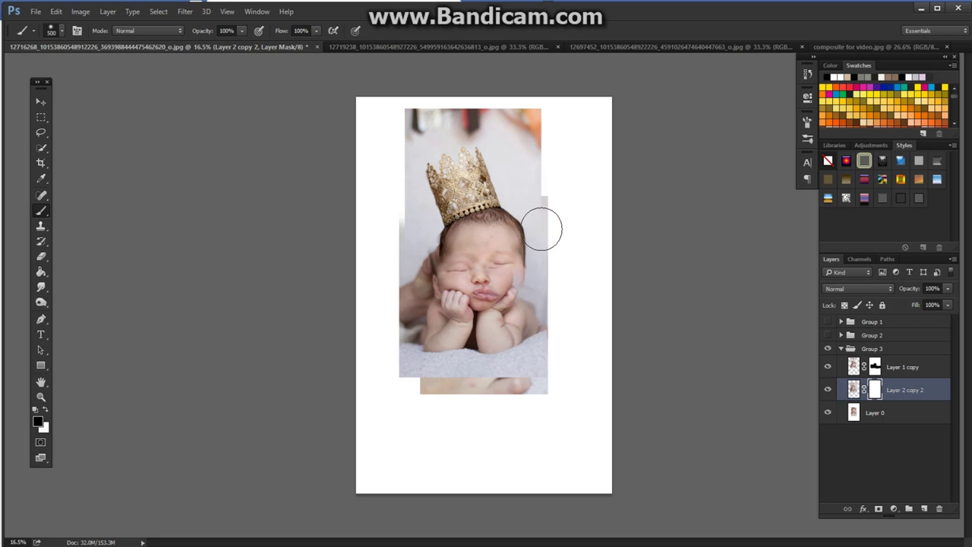
pyautogui.moveTo(412, 225); pyautogui.dragTo(400, 260)
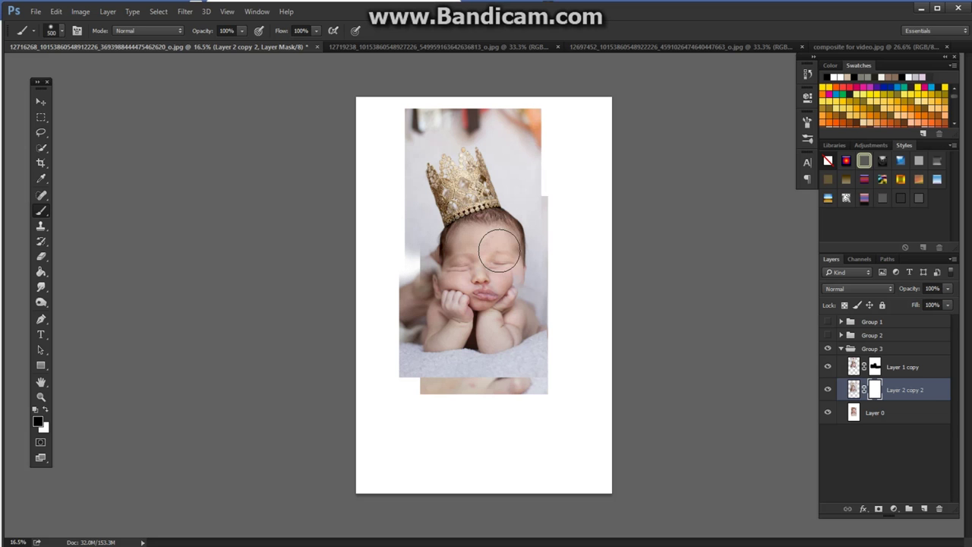
pyautogui.moveTo(498, 252); pyautogui.dragTo(479, 325)
# Step: Refine the Layer 2 copy 2 mask with a 300 px black brush over the lower face and the adult arm beside the baby
pyautogui.scroll(2, 477, 335)
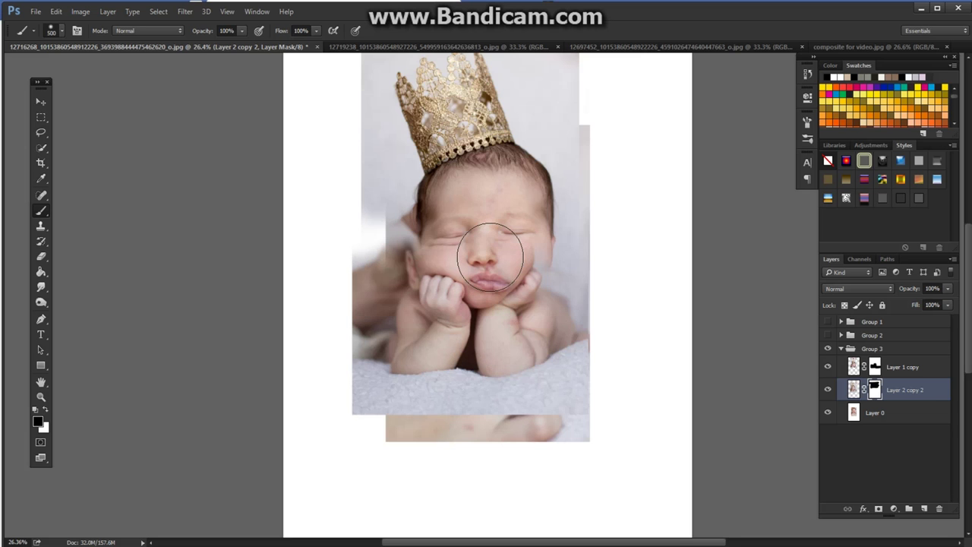
pyautogui.press('[')
pyautogui.moveTo(490, 258)
pyautogui.mouseDown()
pyautogui.moveTo(536, 240)
pyautogui.moveTo(532, 265)
pyautogui.moveTo(512, 284)
pyautogui.moveTo(457, 246)
pyautogui.moveTo(421, 239)
pyautogui.moveTo(398, 247)
pyautogui.moveTo(395, 211)
pyautogui.moveTo(377, 245)
pyautogui.moveTo(326, 291)
pyautogui.moveTo(386, 249)
pyautogui.moveTo(375, 272)
pyautogui.moveTo(402, 258)
pyautogui.moveTo(398, 265)
pyautogui.moveTo(414, 264)
pyautogui.moveTo(375, 289)
pyautogui.moveTo(354, 337)
pyautogui.moveTo(379, 296)
pyautogui.moveTo(372, 341)
pyautogui.moveTo(363, 335)
pyautogui.moveTo(373, 341)
pyautogui.moveTo(339, 326)
pyautogui.moveTo(369, 342)
pyautogui.mouseUp()
pyautogui.click(370, 341)
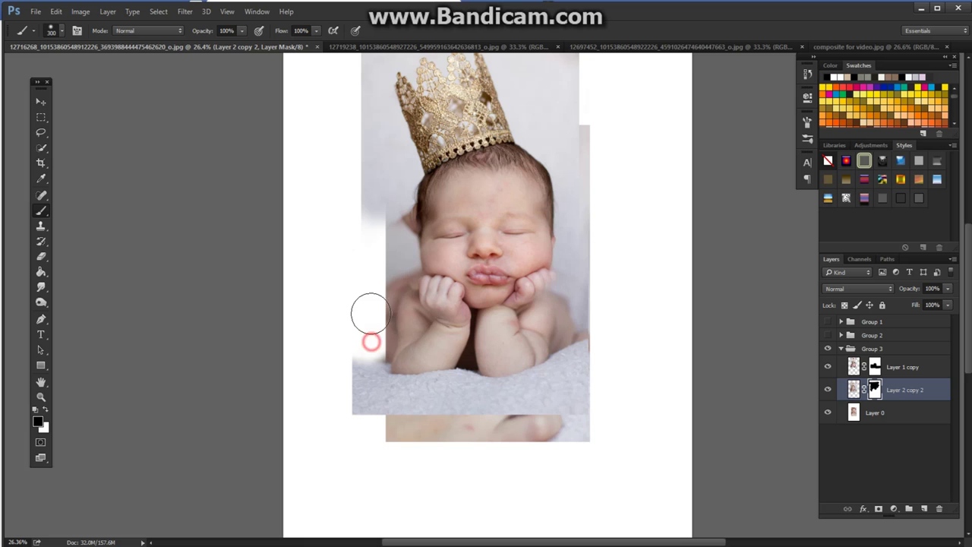
# Step: Mask Layer 2 copy 2 over the baby's right-hand fist and shoulder, and paint white to restore the blanket below
pyautogui.click(524, 296)
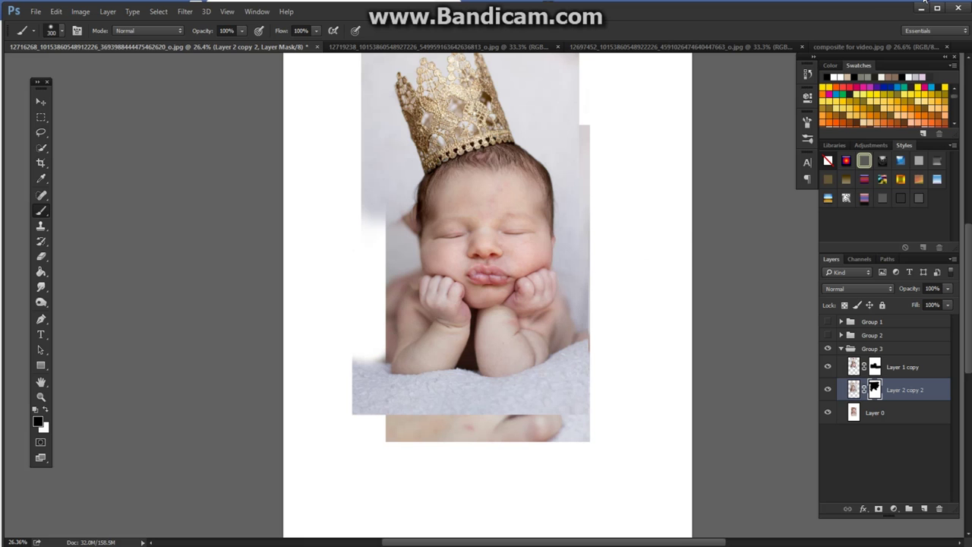
pyautogui.moveTo(513, 303)
pyautogui.mouseDown()
pyautogui.moveTo(501, 340)
pyautogui.moveTo(528, 346)
pyautogui.moveTo(590, 329)
pyautogui.mouseUp()
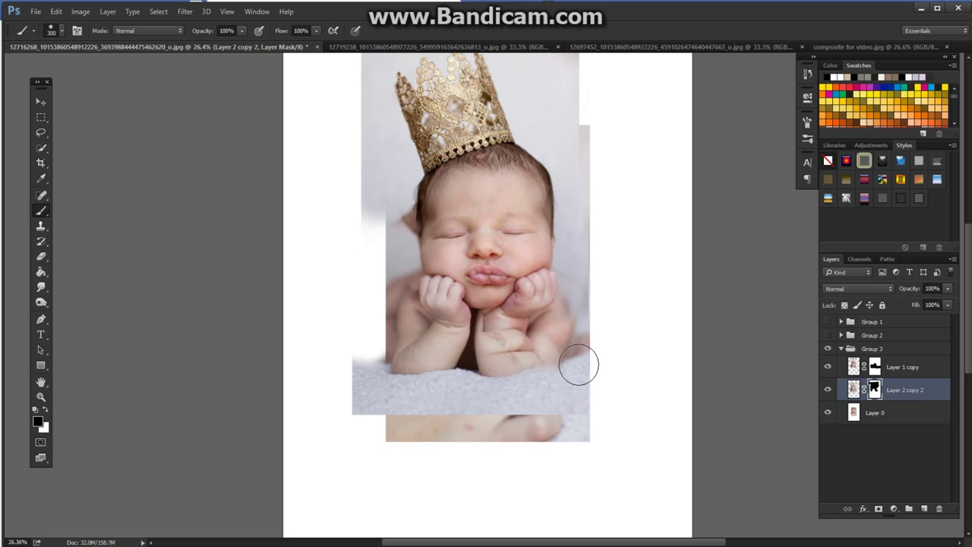
pyautogui.press('x')
pyautogui.moveTo(583, 360)
pyautogui.mouseDown()
pyautogui.moveTo(551, 370)
pyautogui.moveTo(520, 386)
pyautogui.mouseUp()
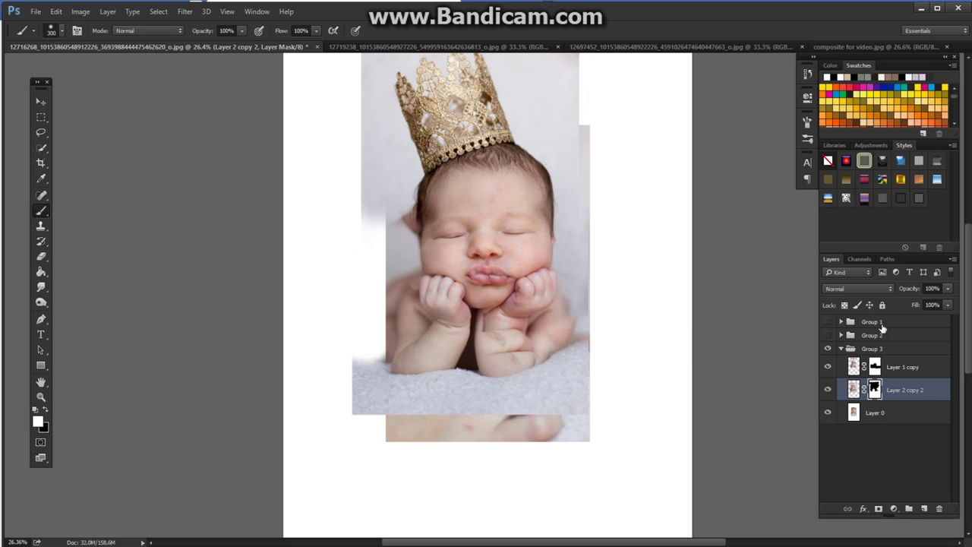
# Step: Lasso the lower face, left-hand propped arm and blanket on Layer 2 copy 2 and copy the selection to a new layer
pyautogui.click(852, 389)
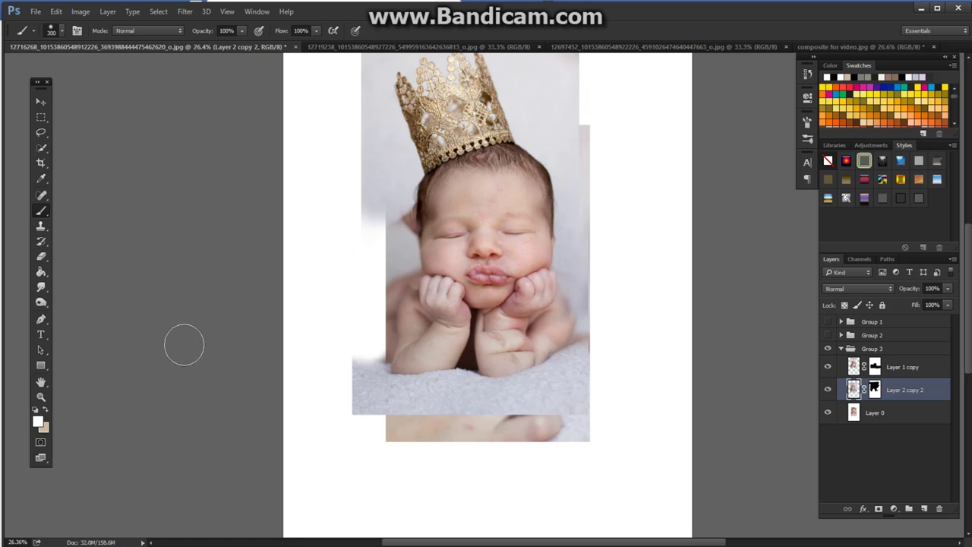
pyautogui.click(41, 132)
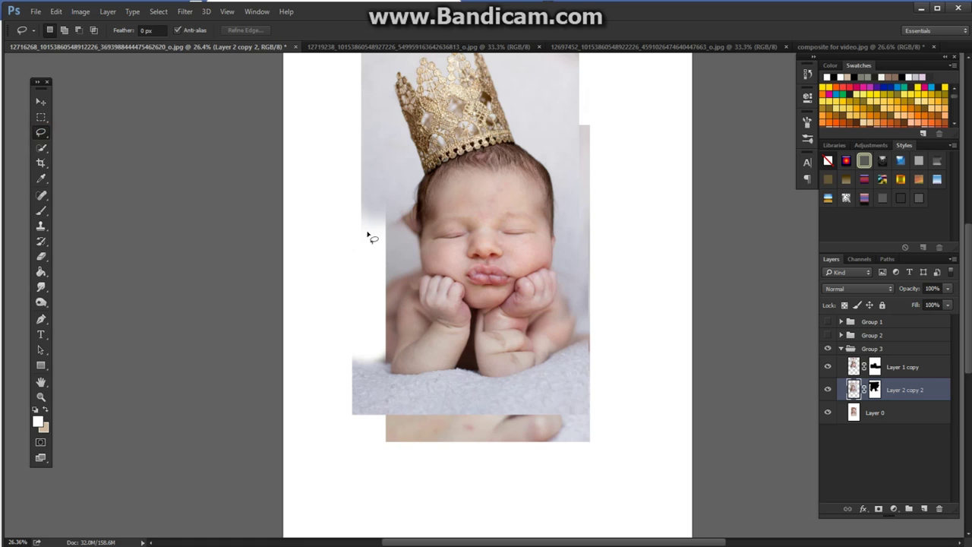
pyautogui.moveTo(428, 242); pyautogui.dragTo(363, 246)
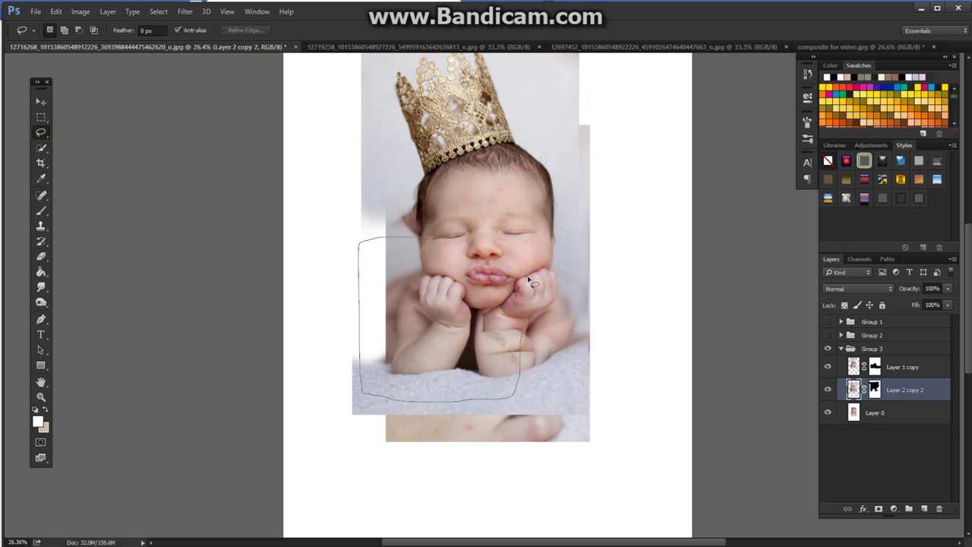
pyautogui.moveTo(493, 217); pyautogui.dragTo(493, 217)
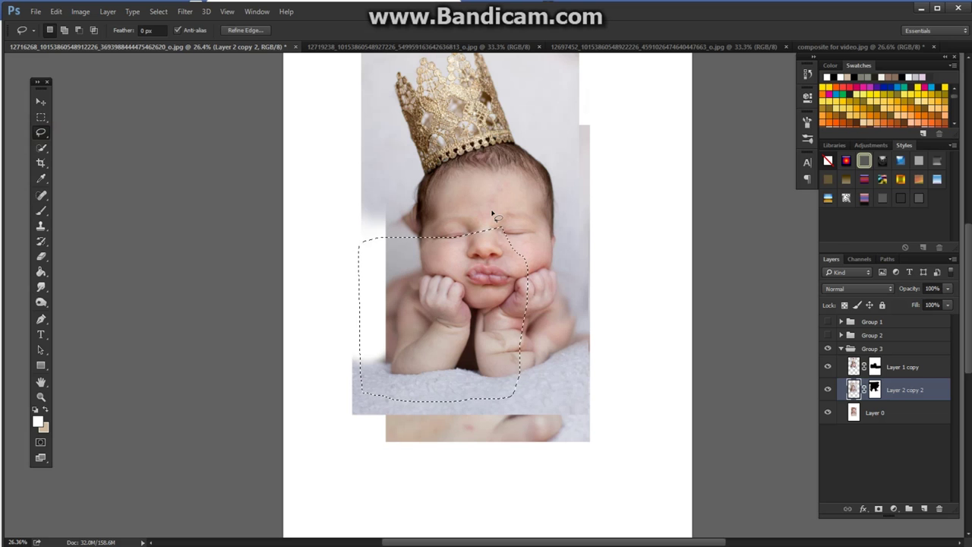
pyautogui.hotkey('ctrl', 'd')
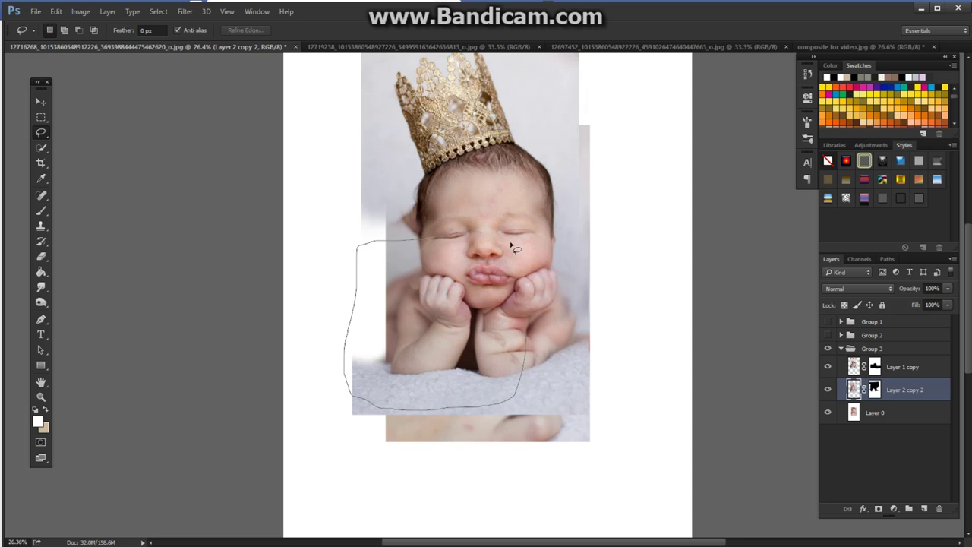
pyautogui.moveTo(512, 242); pyautogui.dragTo(512, 242)
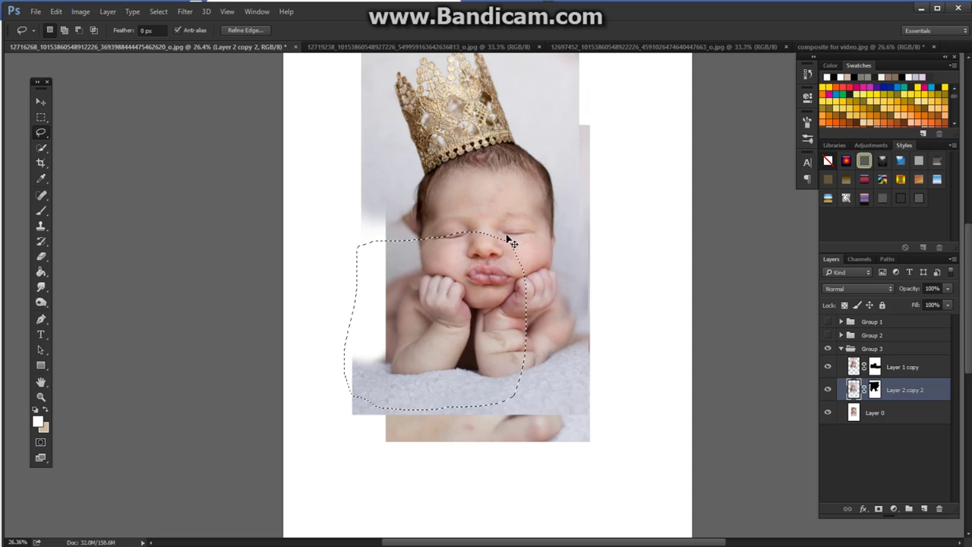
pyautogui.hotkey('ctrl', 'j')
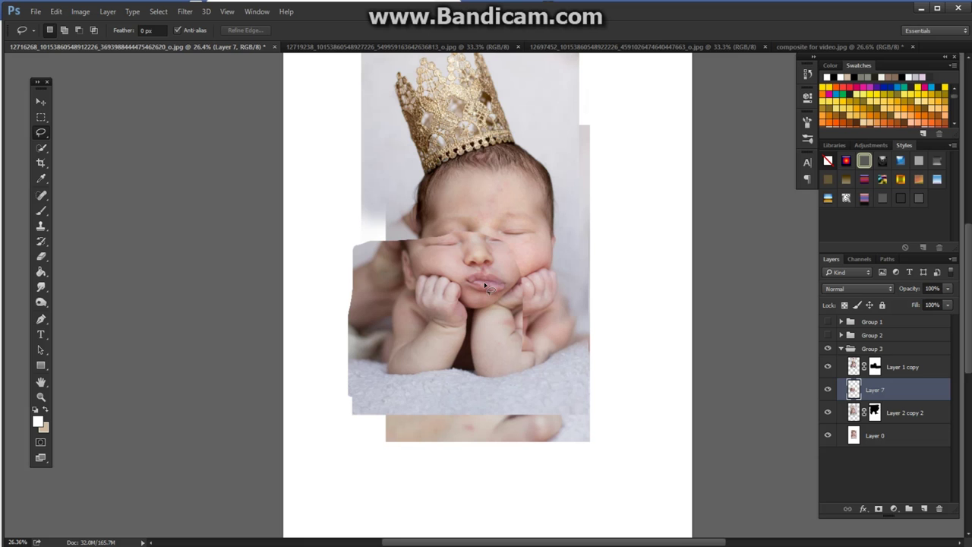
# Step: Flip the copied arm piece horizontally and move it over the baby's opposite arm at 63% opacity
pyautogui.hotkey('ctrl', 't')
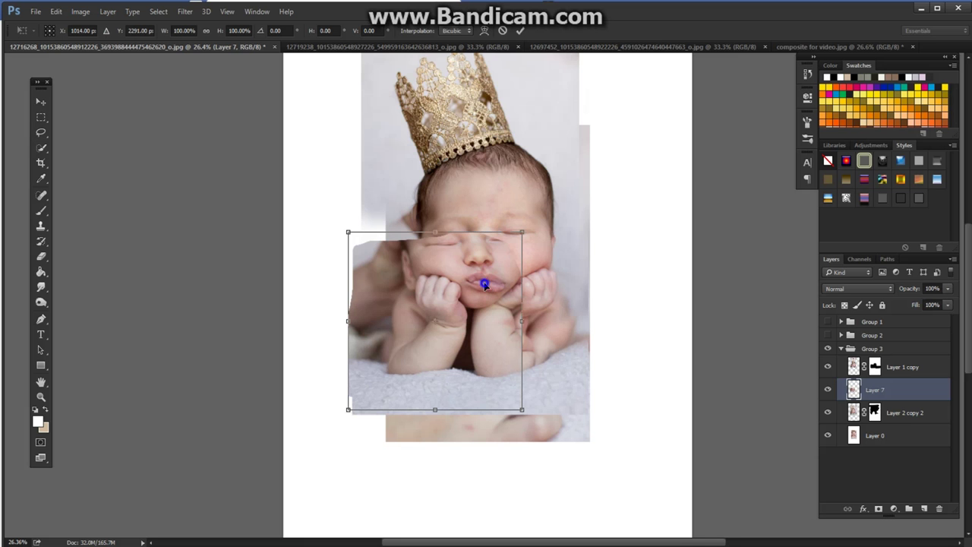
pyautogui.rightClick(484, 282)
pyautogui.click(521, 459)
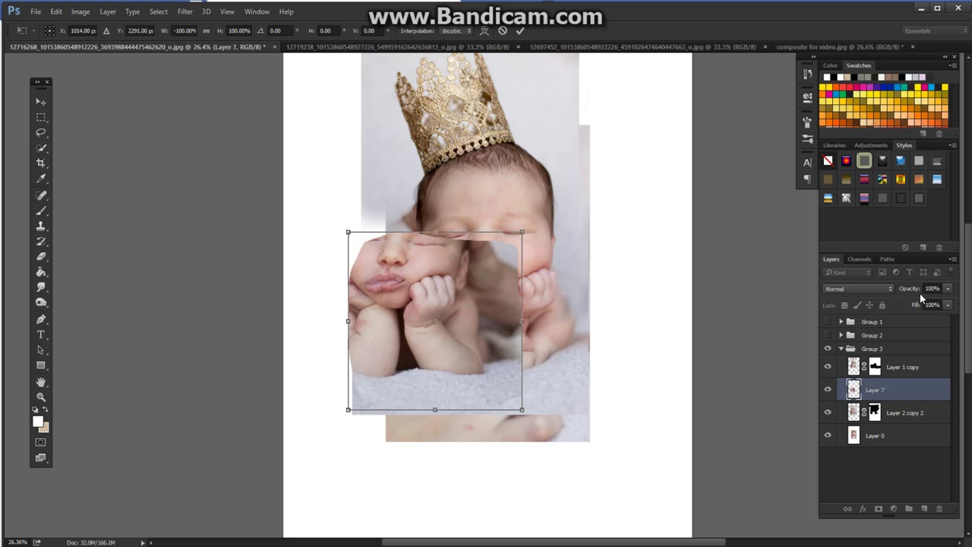
pyautogui.moveTo(903, 294); pyautogui.dragTo(896, 296)
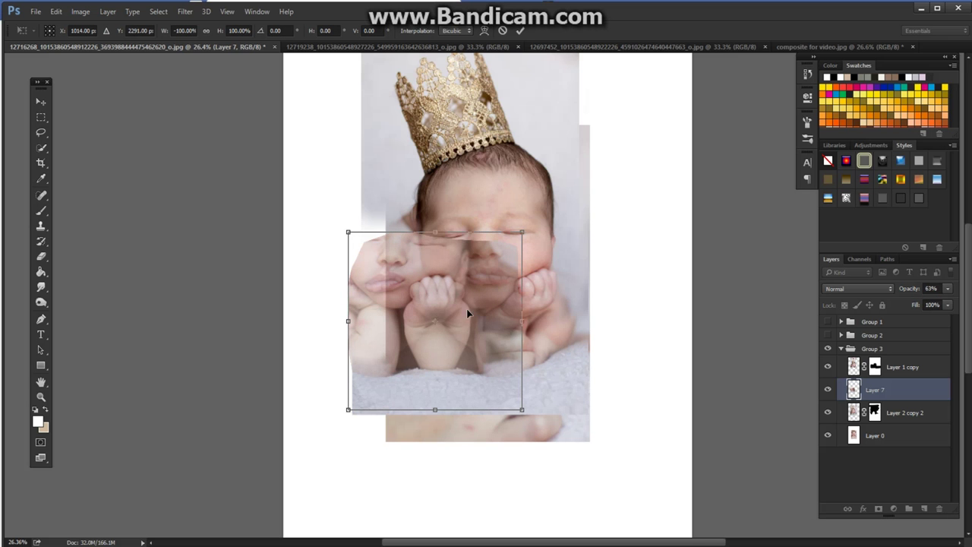
pyautogui.moveTo(454, 299); pyautogui.dragTo(547, 299)
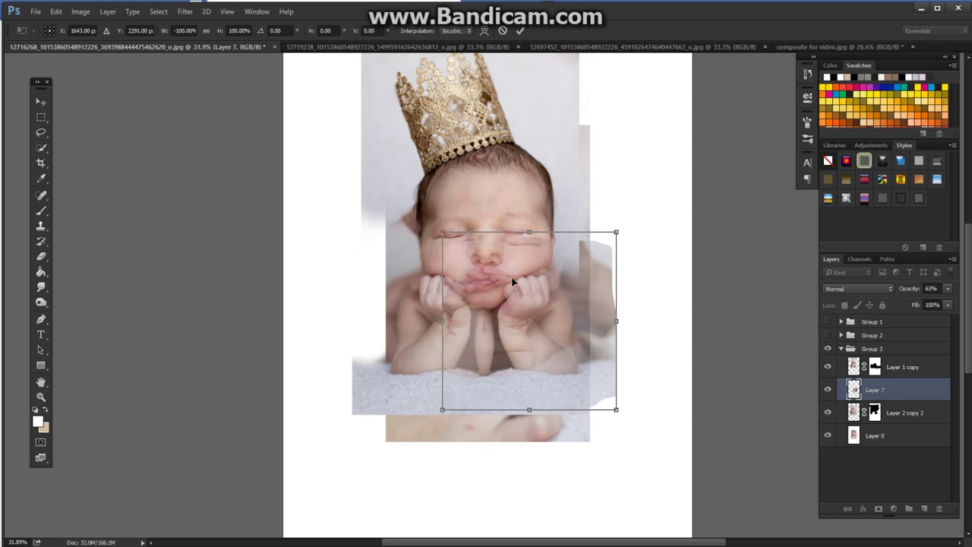
# Step: Nudge the flipped arm right, narrow it to 96.31% width, and return Layer 7 to 100% opacity
pyautogui.scroll(2, 512, 282)
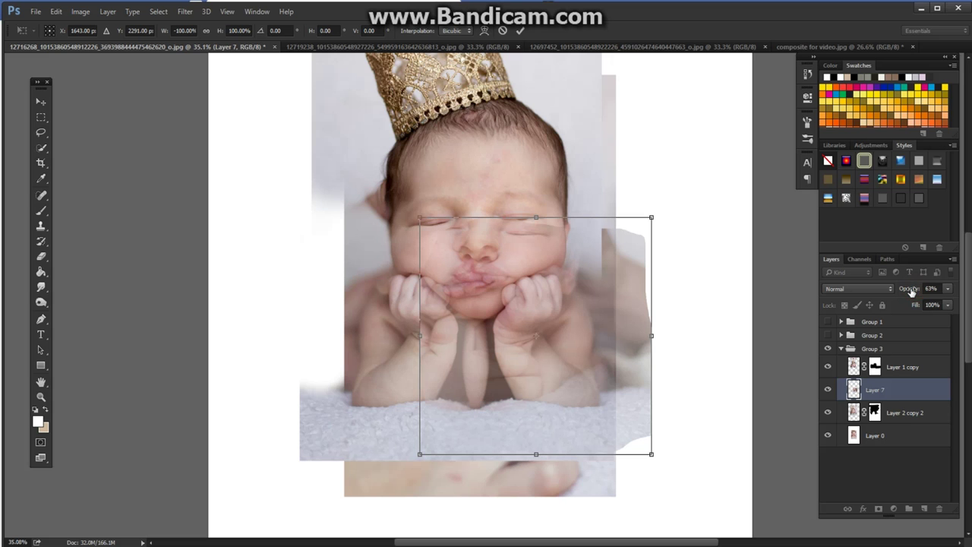
pyautogui.moveTo(911, 291); pyautogui.dragTo(938, 292)
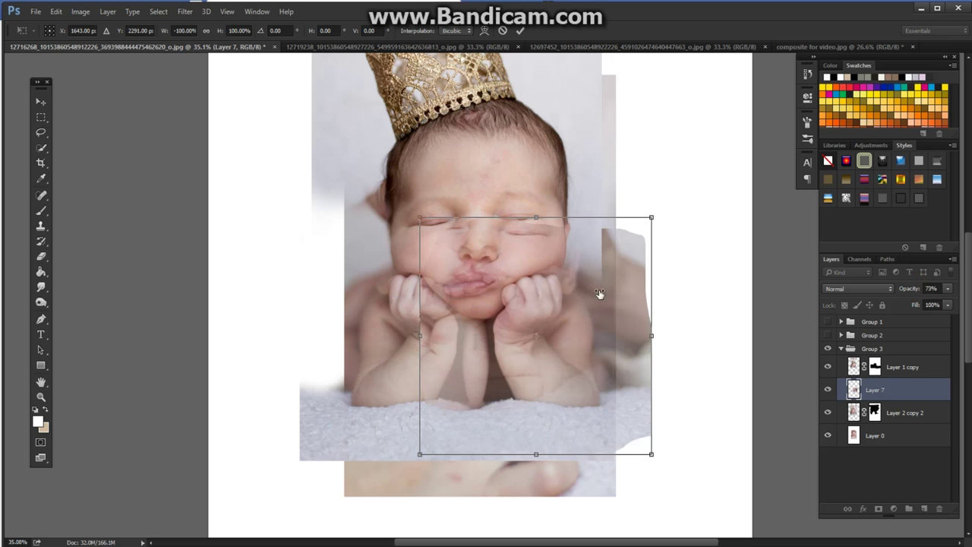
pyautogui.press('Right')
pyautogui.press('Right')
pyautogui.press('Right')
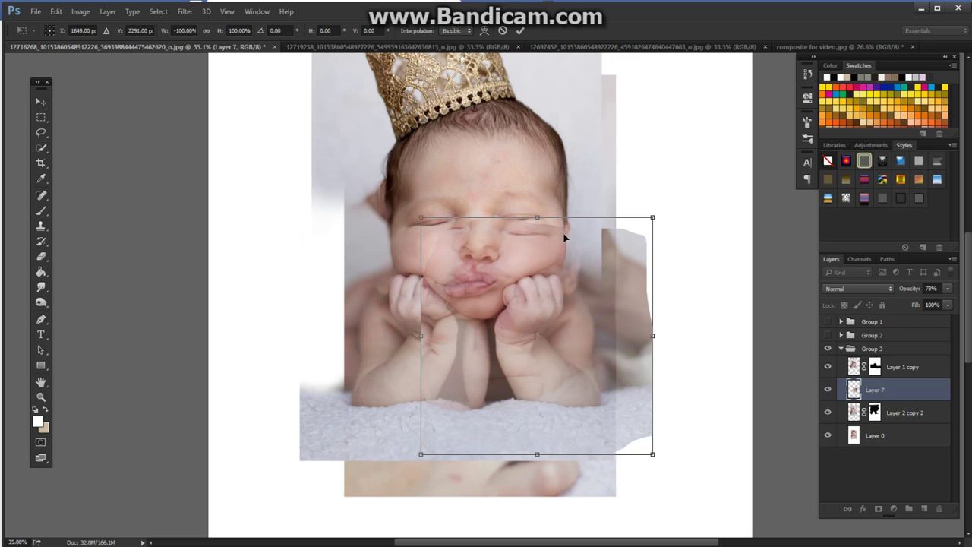
pyautogui.moveTo(651, 340); pyautogui.dragTo(643, 342)
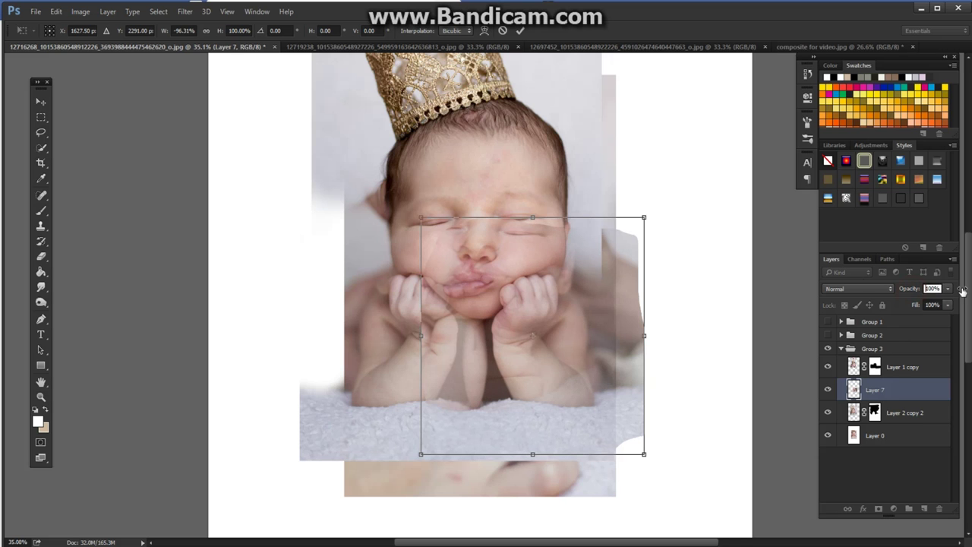
pyautogui.press('Return')
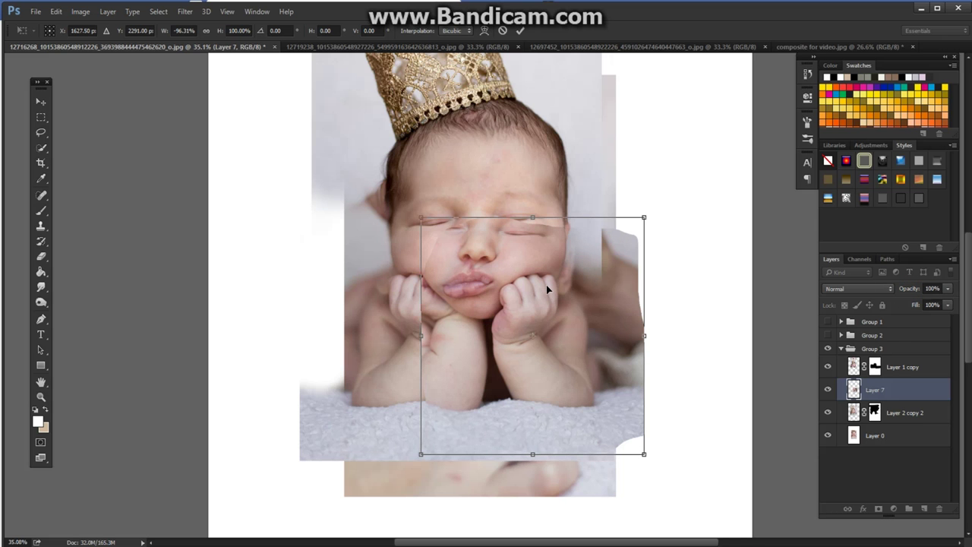
pyautogui.press('Return')
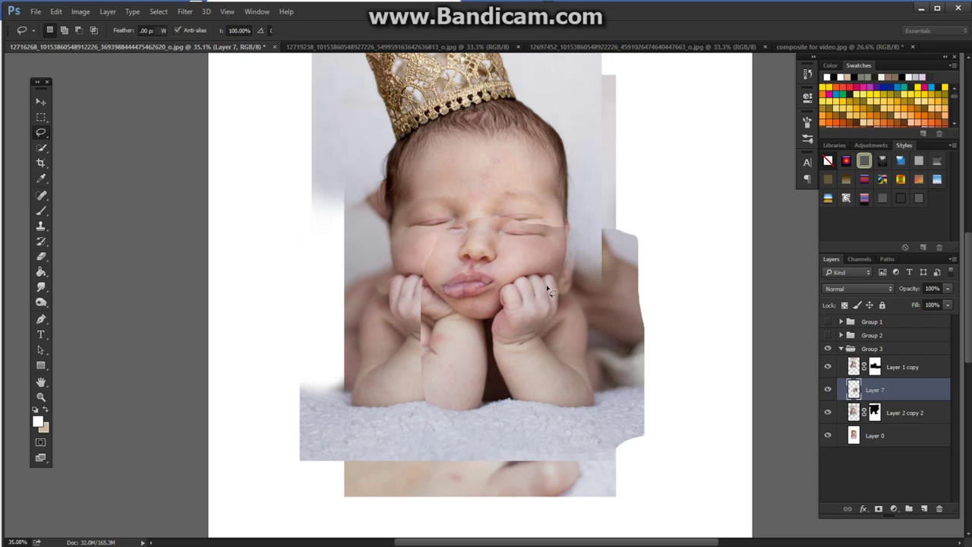
# Step: Add a layer mask to Layer 7 and paint black with a 300 px brush over its face, duplicate arm and adult arm
pyautogui.click(878, 509)
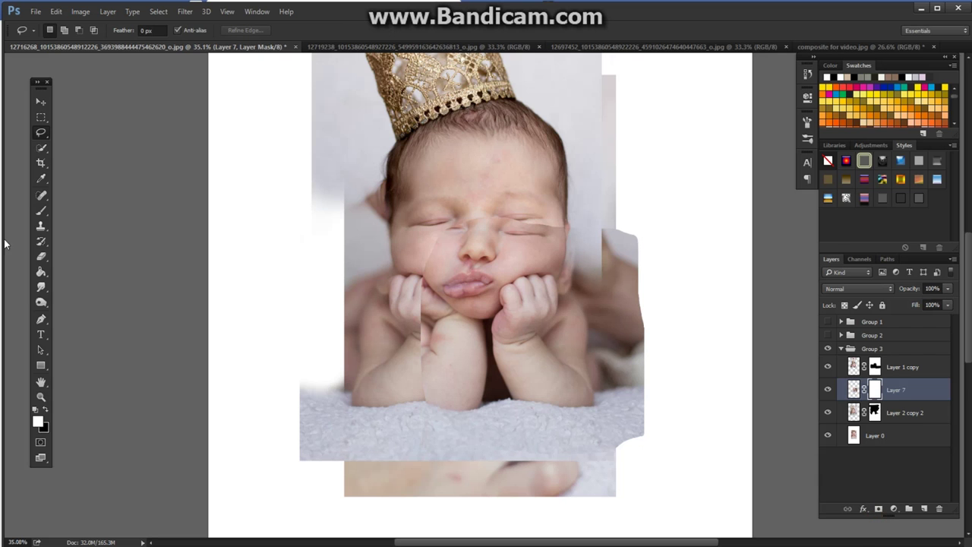
pyautogui.click(41, 210)
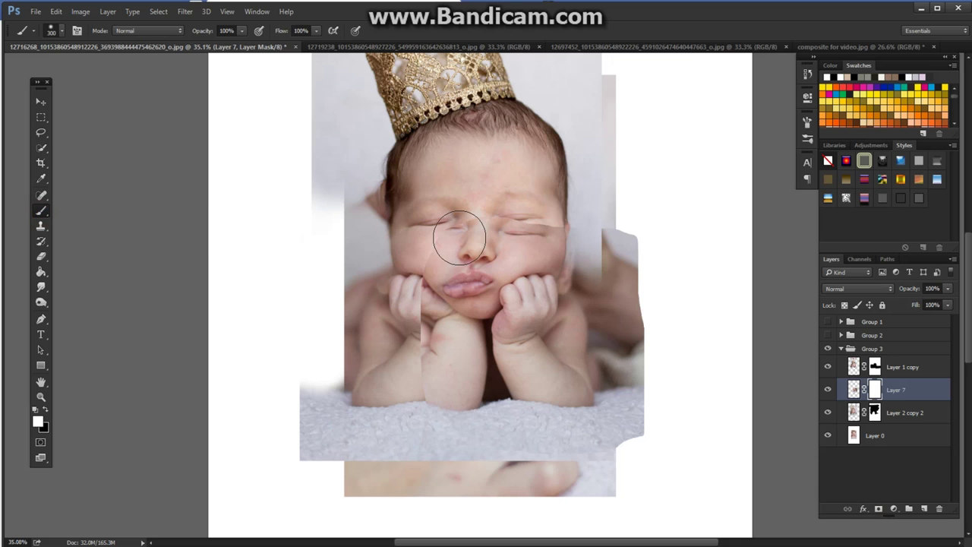
pyautogui.moveTo(438, 258); pyautogui.dragTo(430, 251)
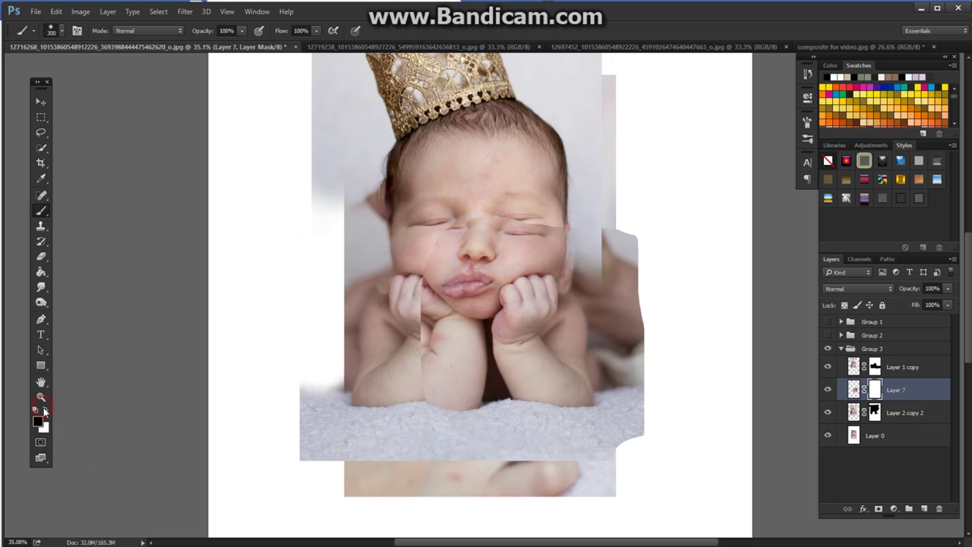
pyautogui.moveTo(403, 250)
pyautogui.mouseDown()
pyautogui.moveTo(457, 230)
pyautogui.moveTo(444, 245)
pyautogui.moveTo(470, 235)
pyautogui.moveTo(417, 257)
pyautogui.moveTo(399, 287)
pyautogui.moveTo(404, 340)
pyautogui.moveTo(417, 290)
pyautogui.moveTo(422, 314)
pyautogui.moveTo(414, 398)
pyautogui.moveTo(435, 400)
pyautogui.moveTo(443, 412)
pyautogui.moveTo(461, 401)
pyautogui.moveTo(444, 318)
pyautogui.moveTo(439, 365)
pyautogui.moveTo(460, 340)
pyautogui.moveTo(457, 290)
pyautogui.moveTo(489, 260)
pyautogui.moveTo(485, 226)
pyautogui.moveTo(496, 216)
pyautogui.moveTo(521, 228)
pyautogui.moveTo(612, 221)
pyautogui.moveTo(593, 265)
pyautogui.moveTo(615, 311)
pyautogui.moveTo(616, 358)
pyautogui.moveTo(647, 357)
pyautogui.moveTo(630, 221)
pyautogui.moveTo(646, 315)
pyautogui.mouseUp()
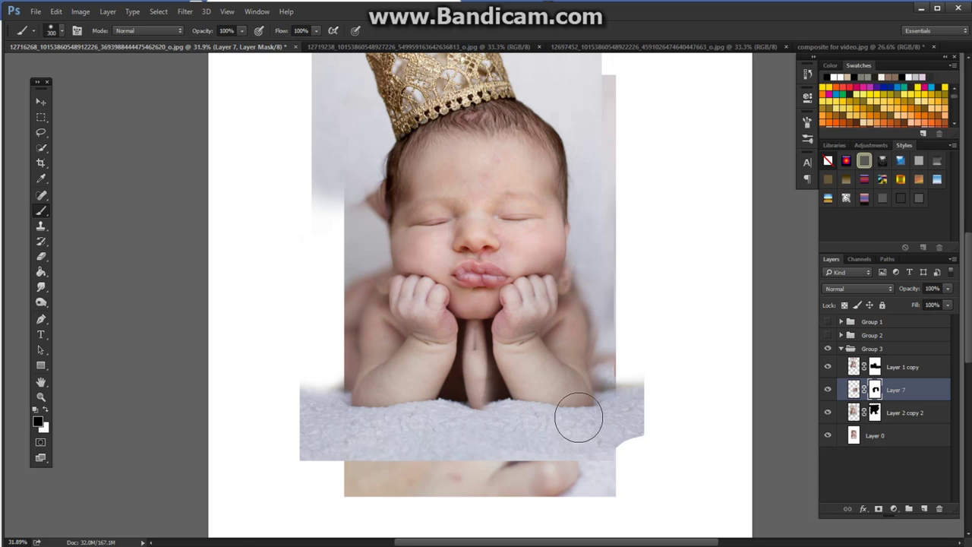
pyautogui.hotkey('ctrl', '-')
pyautogui.hotkey('ctrl', '-')
pyautogui.scroll(2, 540, 341)
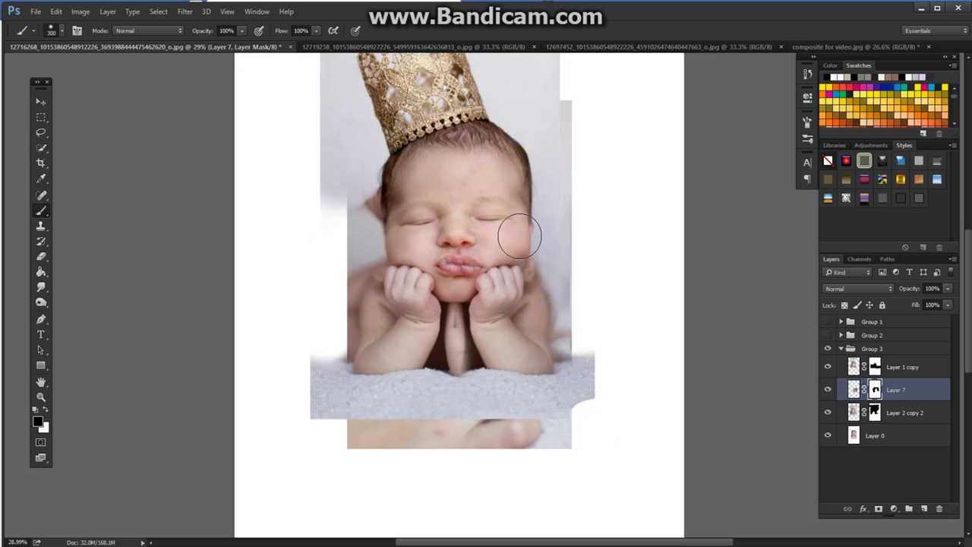
pyautogui.scroll(2, 503, 259)
pyautogui.scroll(2, 504, 257)
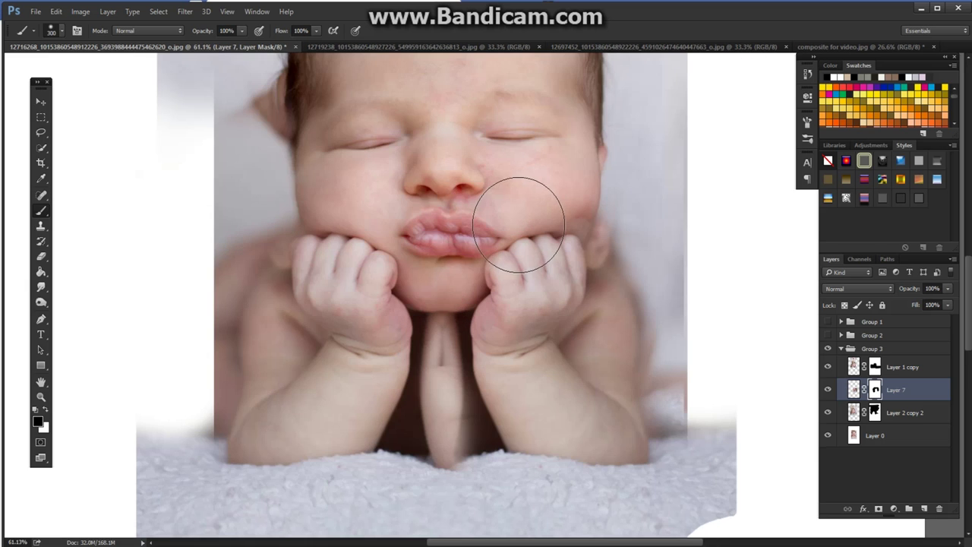
# Step: Paint white with a 200 px brush on Layer 7's mask over the outer fingers of the flipped hand
pyautogui.press('x')
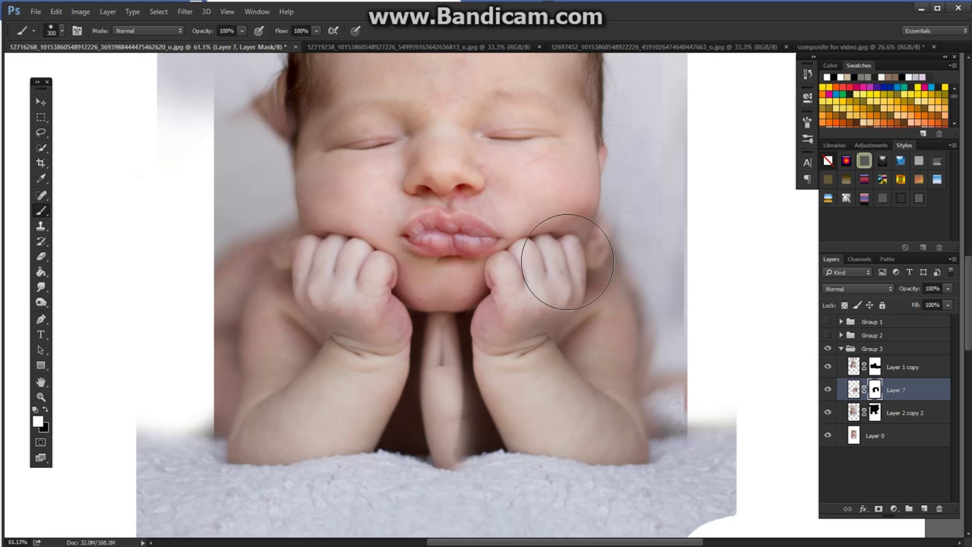
pyautogui.press('[')
pyautogui.press('[')
pyautogui.click(562, 249)
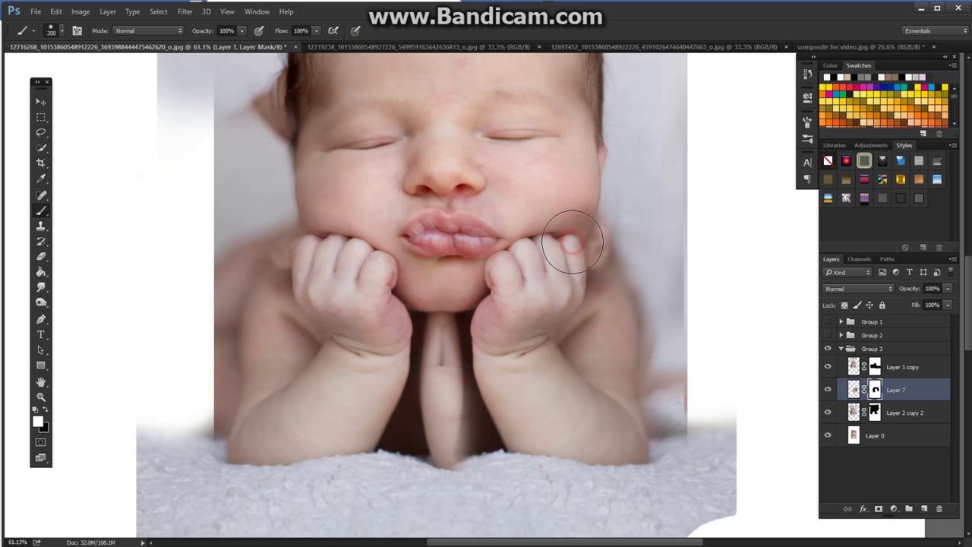
pyautogui.scroll(-4, 673, 221)
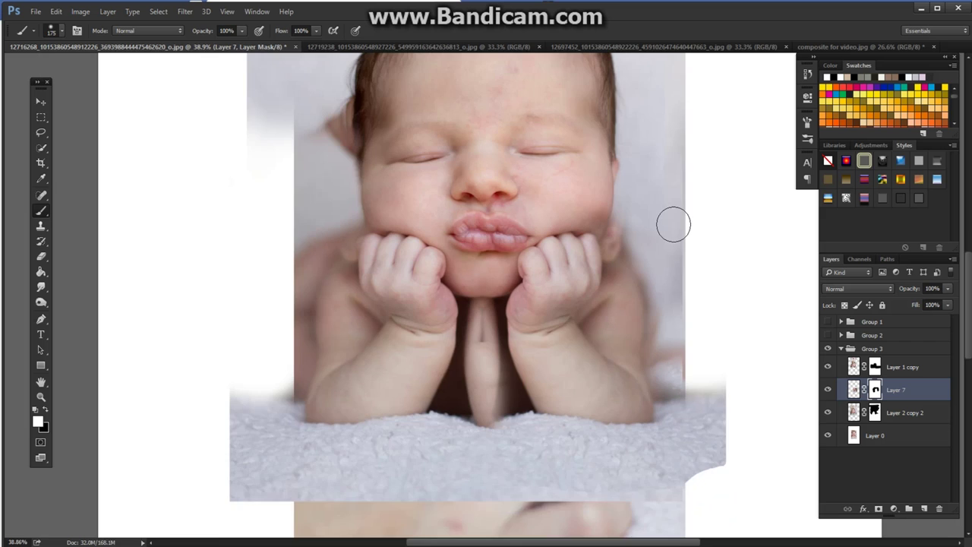
pyautogui.scroll(-1, 672, 224)
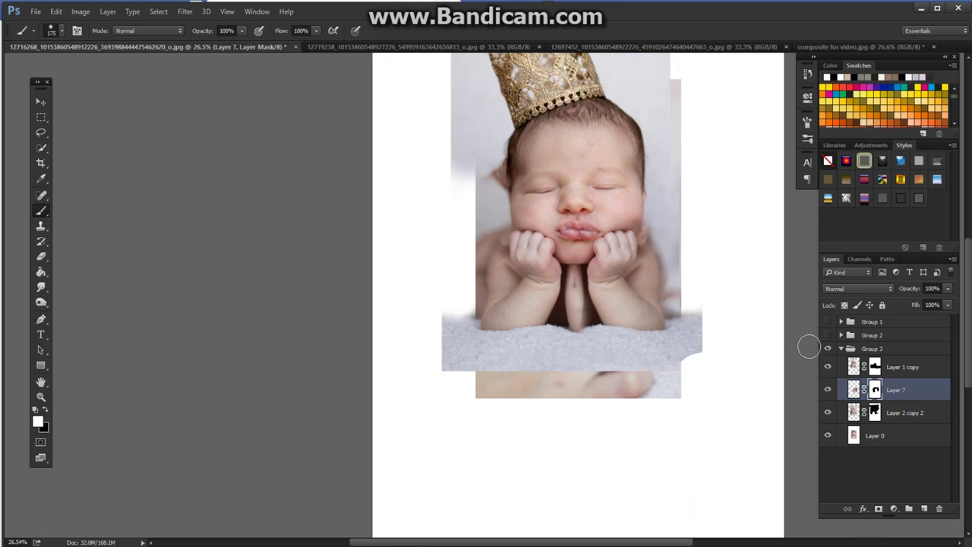
# Step: Add an empty layer above Layer 1 copy in Group 3
pyautogui.scroll(5, 573, 302)
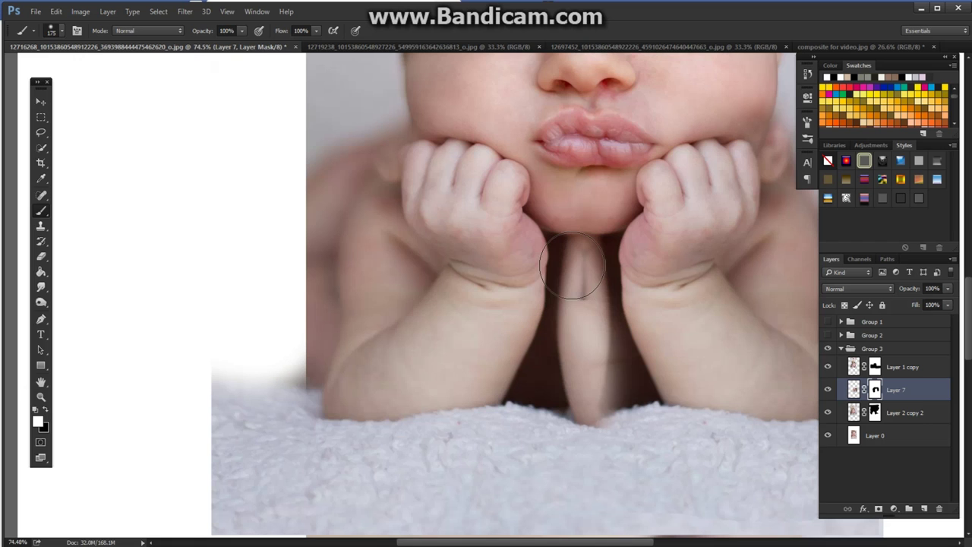
pyautogui.click(893, 368)
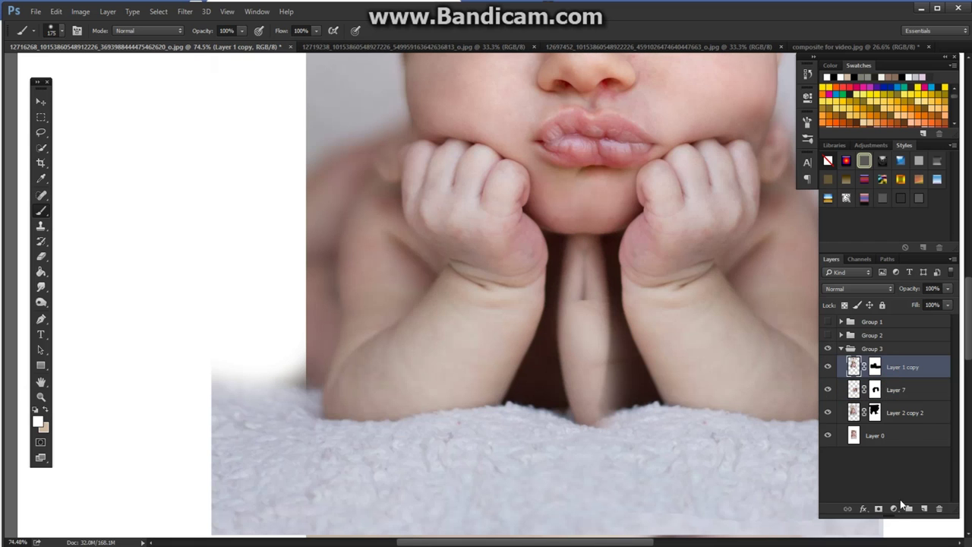
pyautogui.click(924, 509)
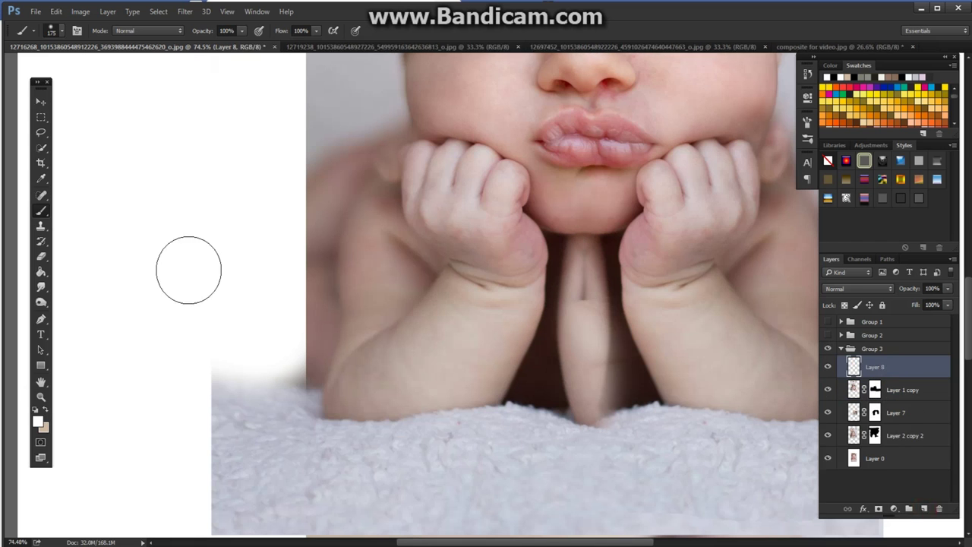
# Step: Clone the dark shadow between the baby's forearms over the lower part of the adult finger with an 80 px Clone Stamp
pyautogui.click(40, 225)
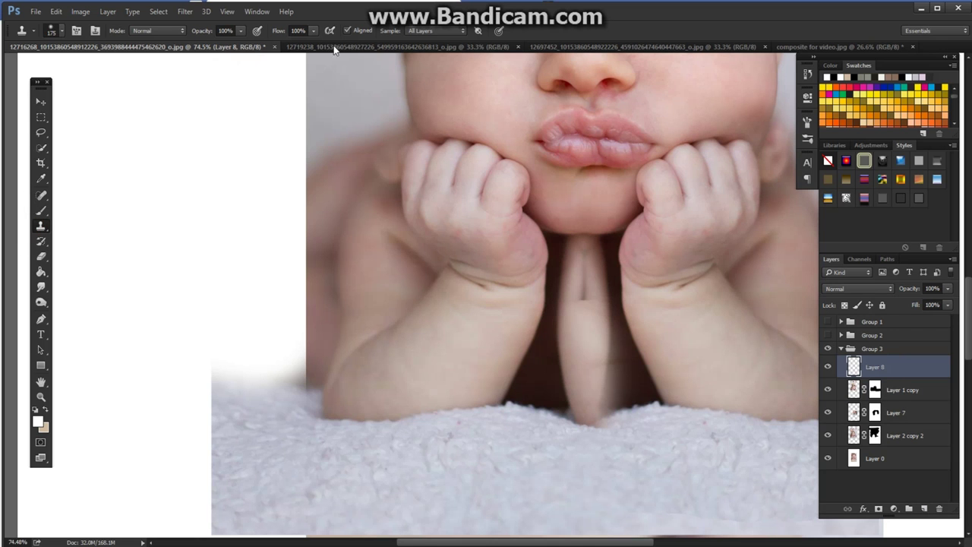
pyautogui.keyDown('alt'); pyautogui.click(542, 419); pyautogui.keyUp('alt')
pyautogui.press('[')
pyautogui.press('[')
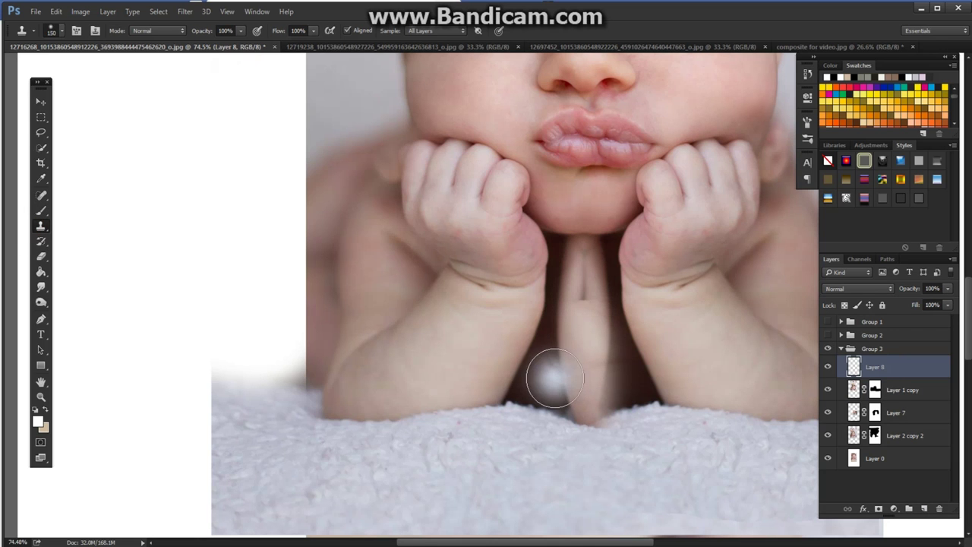
pyautogui.press('[')
pyautogui.press('[')
pyautogui.press('[')
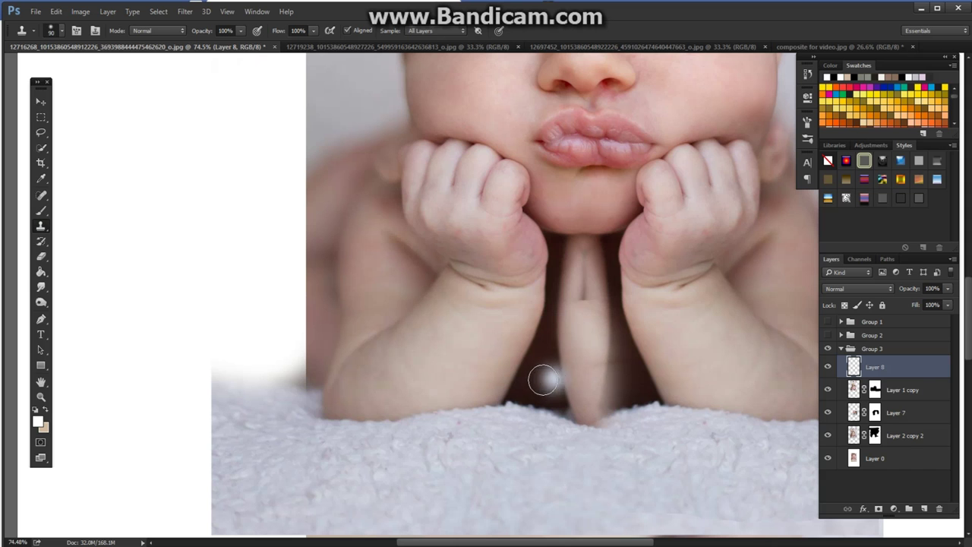
pyautogui.click(542, 379)
pyautogui.click(575, 387)
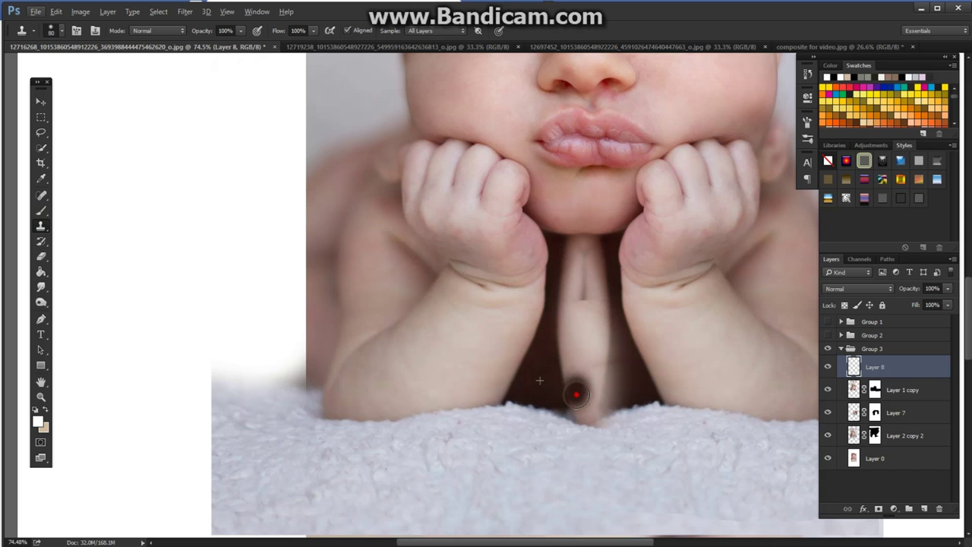
pyautogui.moveTo(582, 409)
pyautogui.mouseDown()
pyautogui.moveTo(596, 410)
pyautogui.moveTo(582, 403)
pyautogui.mouseUp()
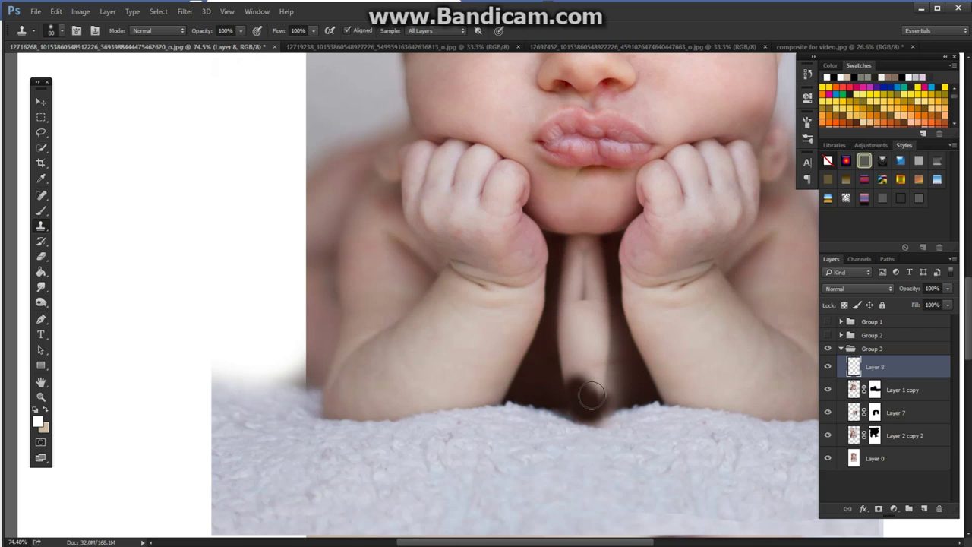
pyautogui.click(561, 372)
pyautogui.moveTo(566, 356); pyautogui.dragTo(536, 384)
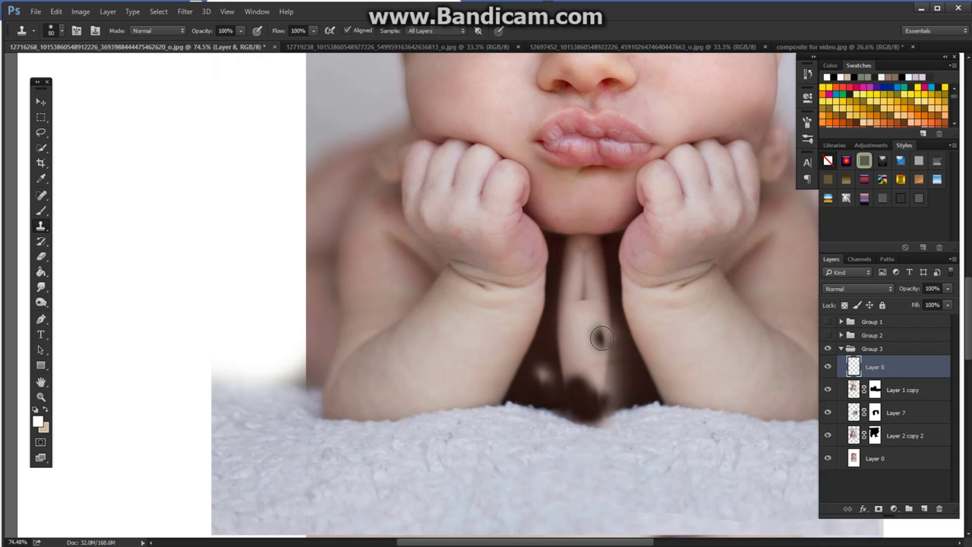
# Step: Collapse Group 3, then show Group 2 and expand its layers
pyautogui.scroll(-1, 600, 338)
pyautogui.scroll(-1, 591, 265)
pyautogui.scroll(-1, 604, 133)
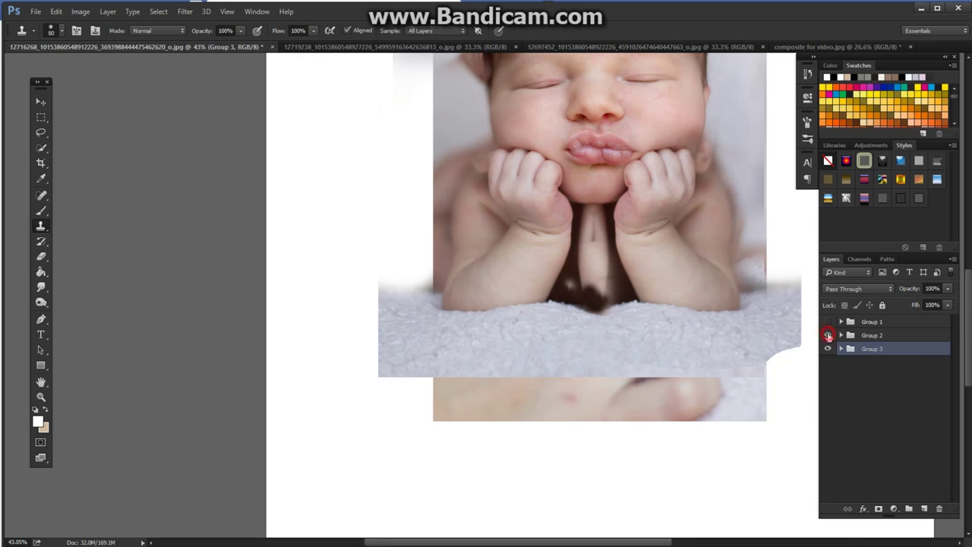
pyautogui.click(828, 335)
pyautogui.click(840, 335)
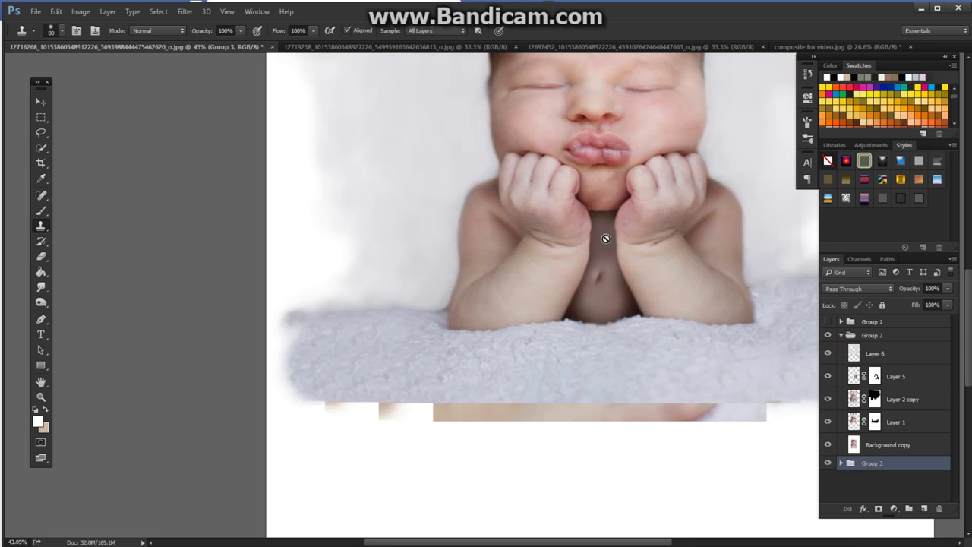
# Step: Toggle Layer 6's visibility to compare the whole composite with and without its cloned chest, background and blanket
pyautogui.click(828, 355)
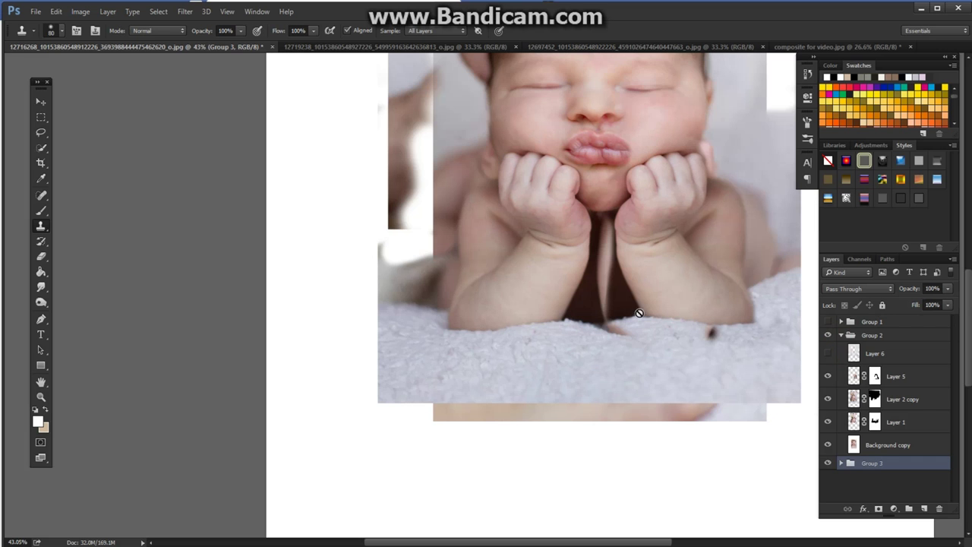
pyautogui.click(828, 355)
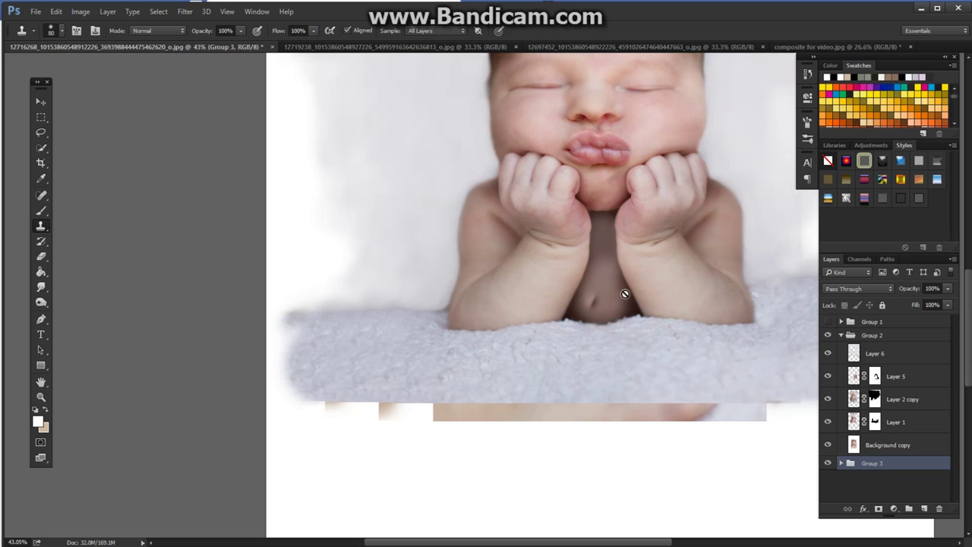
pyautogui.scroll(-3, 655, 270)
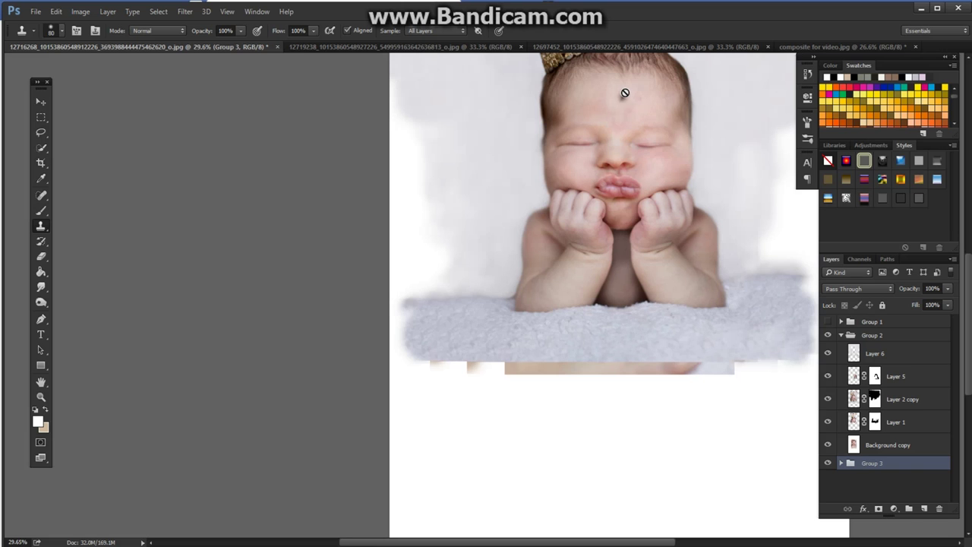
pyautogui.moveTo(609, 83); pyautogui.dragTo(607, 114)
pyautogui.scroll(-2, 722, 327)
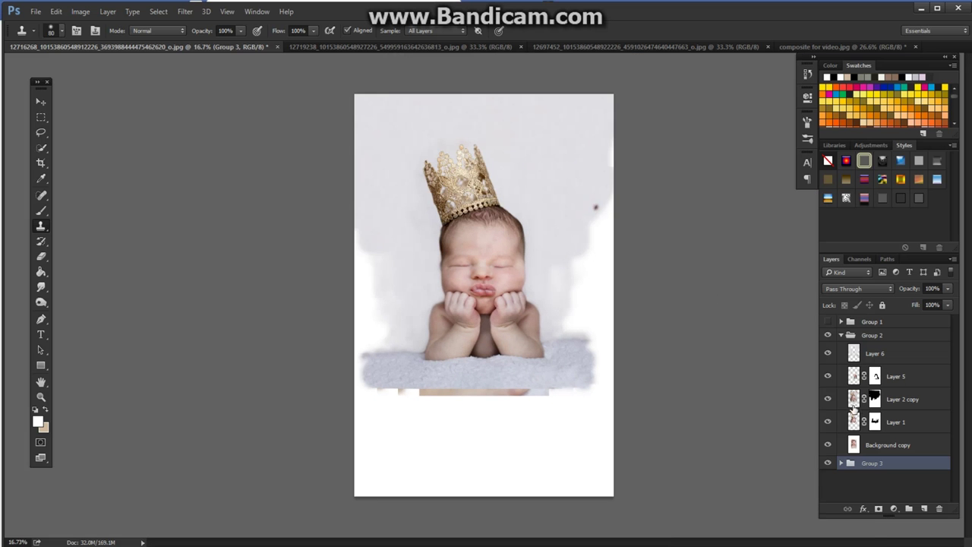
pyautogui.click(828, 353)
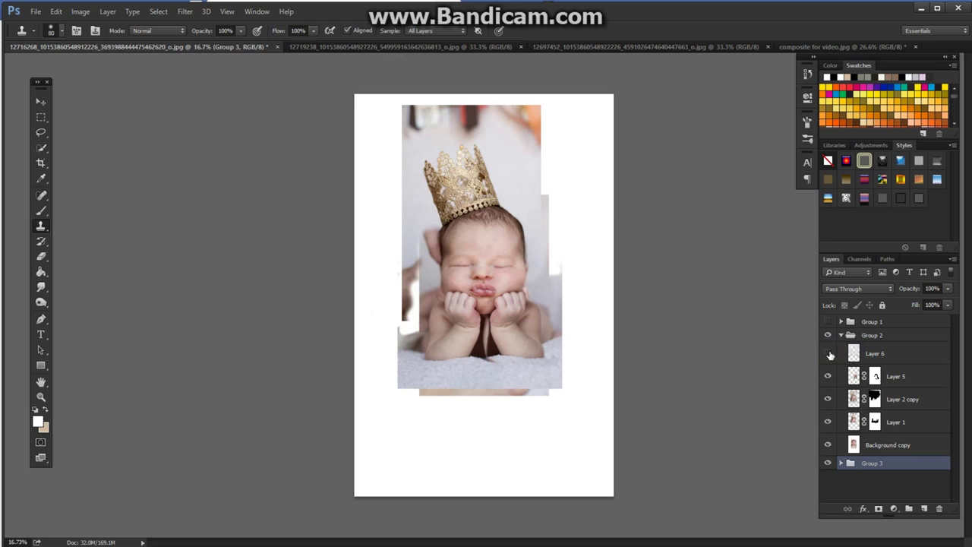
# Step: Crop the image to a rectangular selection framing the crowned baby and blanket, and clear the selection
pyautogui.click(41, 117)
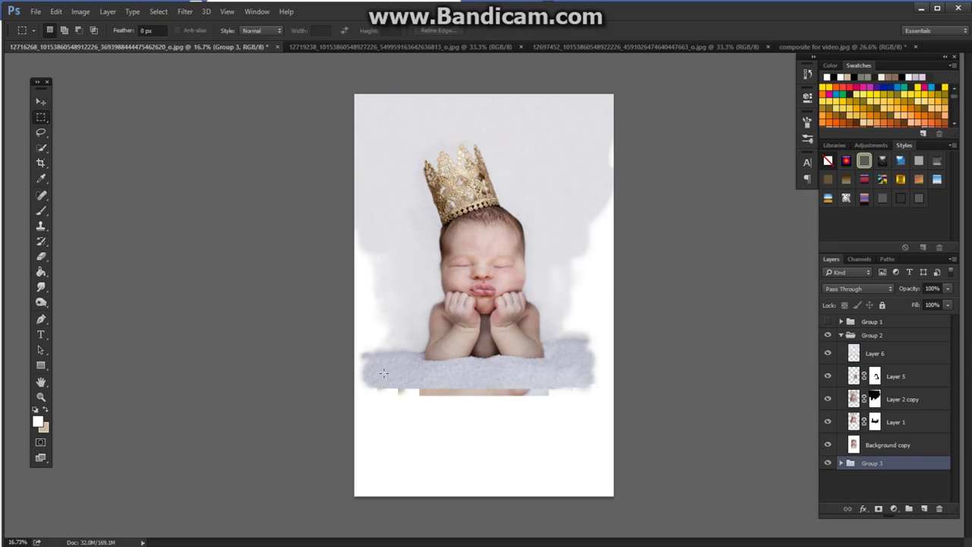
pyautogui.moveTo(388, 385); pyautogui.dragTo(580, 124)
pyautogui.moveTo(534, 195); pyautogui.dragTo(532, 207)
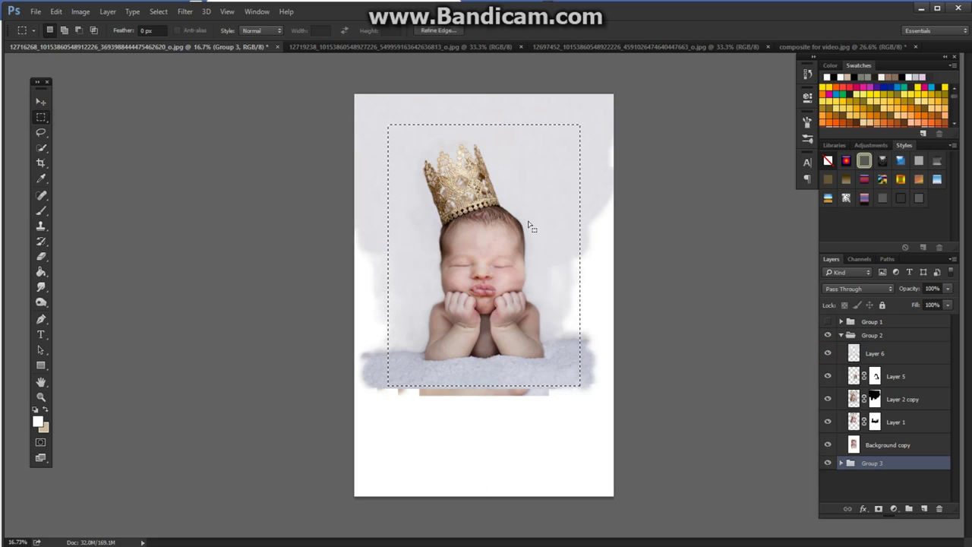
pyautogui.click(81, 12)
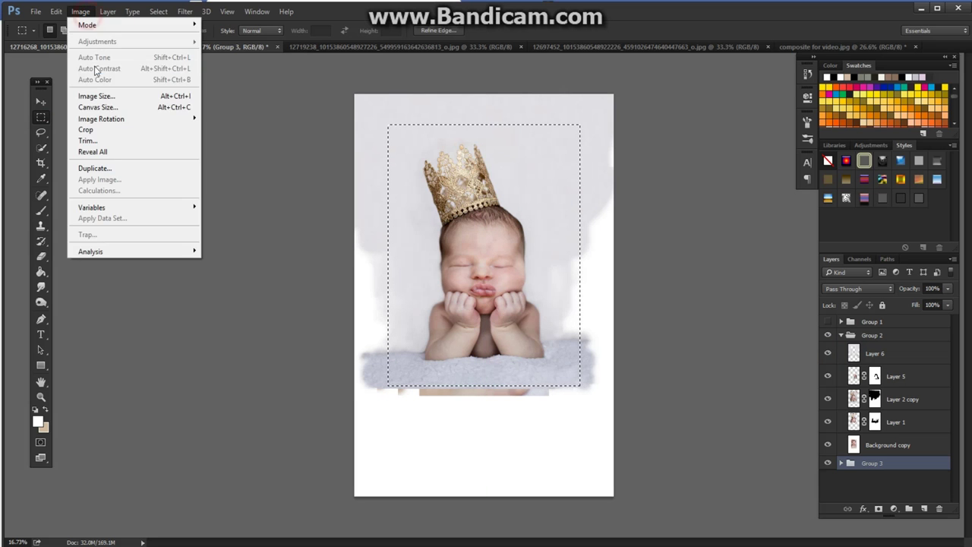
pyautogui.click(87, 129)
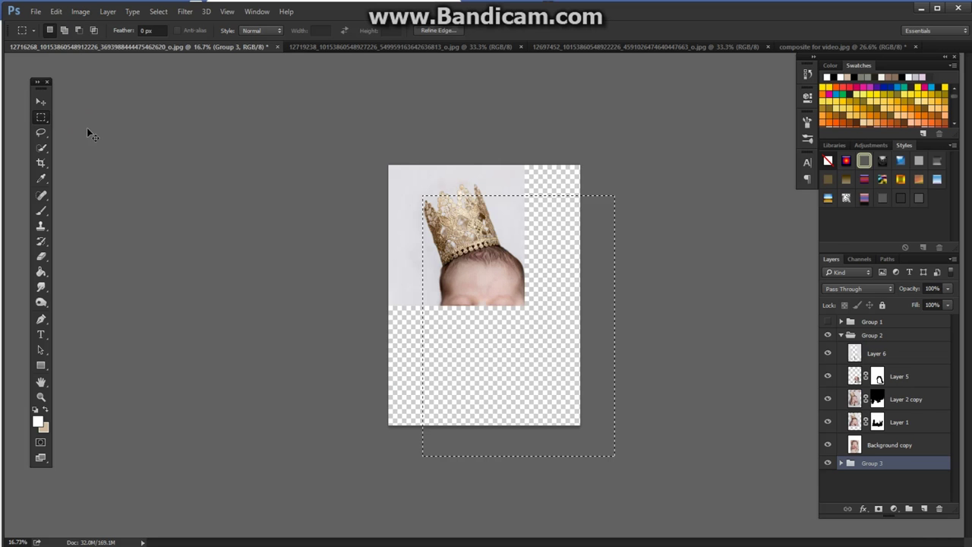
pyautogui.hotkey('ctrl', 'd')
pyautogui.hotkey('ctrl', '0')
pyautogui.scroll(2, 611, 444)
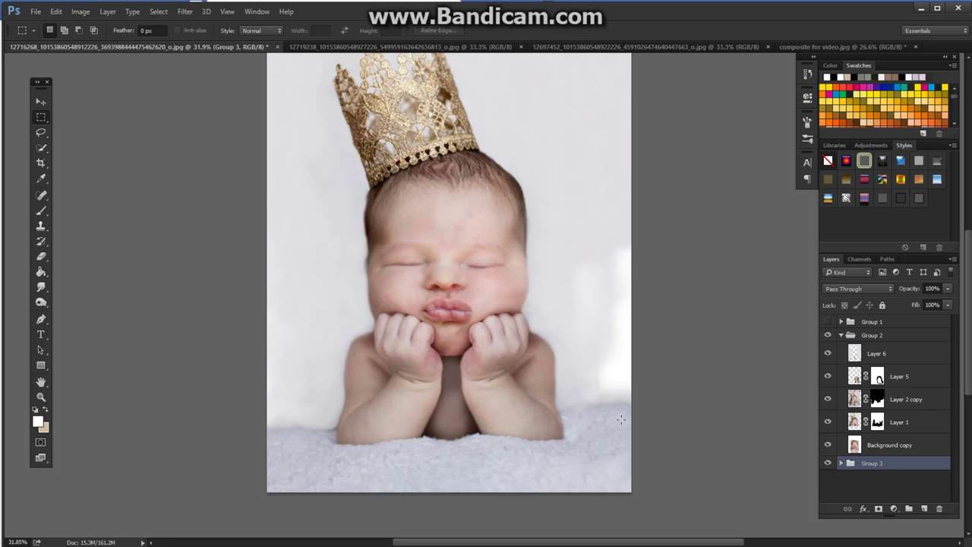
# Step: On Layer 6, clone the grey backdrop over the white patches to the right of the baby with a 300 px Clone Stamp
pyautogui.click(42, 227)
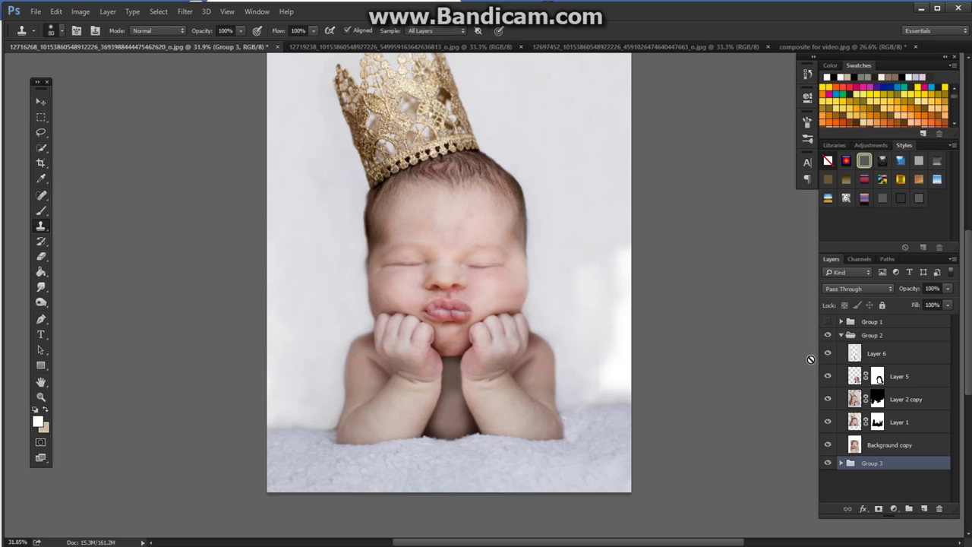
pyautogui.click(851, 353)
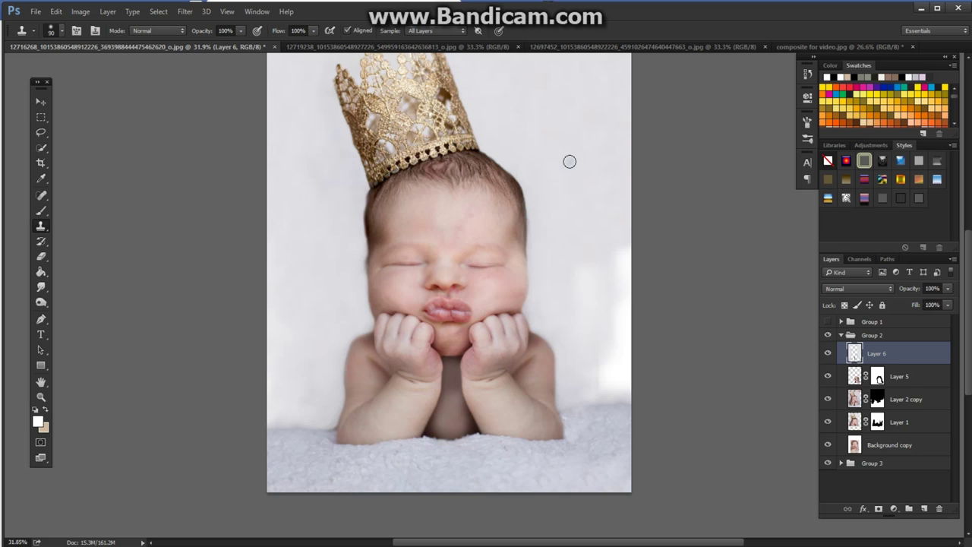
pyautogui.press(']')
pyautogui.press(']')
pyautogui.press(']')
pyautogui.press(']')
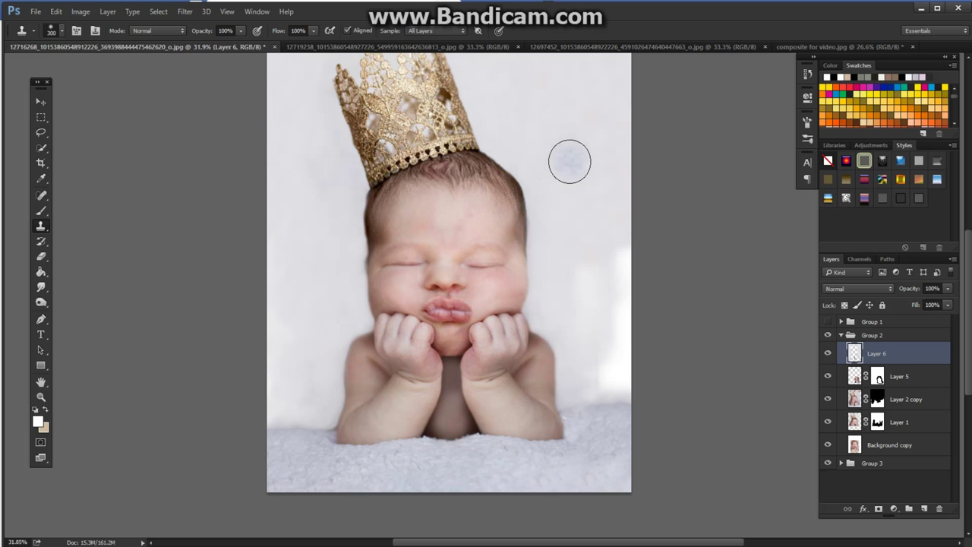
pyautogui.keyDown('alt'); pyautogui.click(573, 158); pyautogui.keyUp('alt')
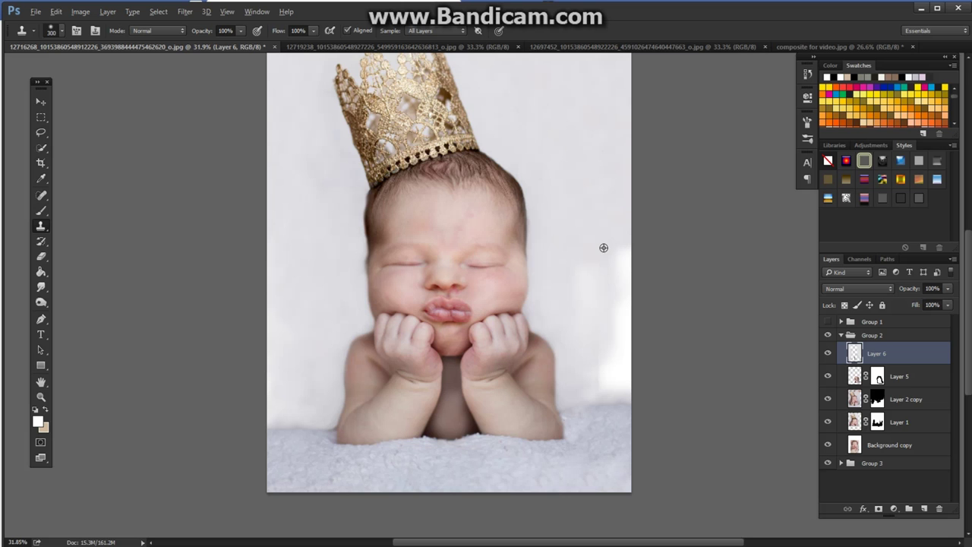
pyautogui.moveTo(616, 285)
pyautogui.mouseDown()
pyautogui.moveTo(621, 359)
pyautogui.moveTo(603, 373)
pyautogui.moveTo(618, 358)
pyautogui.moveTo(618, 309)
pyautogui.mouseUp()
pyautogui.keyDown('alt'); pyautogui.click(583, 176); pyautogui.keyUp('alt')
pyautogui.moveTo(584, 262)
pyautogui.mouseDown()
pyautogui.moveTo(593, 301)
pyautogui.moveTo(610, 280)
pyautogui.moveTo(621, 290)
pyautogui.moveTo(620, 376)
pyautogui.mouseUp()
pyautogui.keyDown('alt'); pyautogui.click(577, 159); pyautogui.keyUp('alt')
pyautogui.moveTo(574, 249)
pyautogui.mouseDown()
pyautogui.moveTo(615, 347)
pyautogui.moveTo(606, 368)
pyautogui.mouseUp()
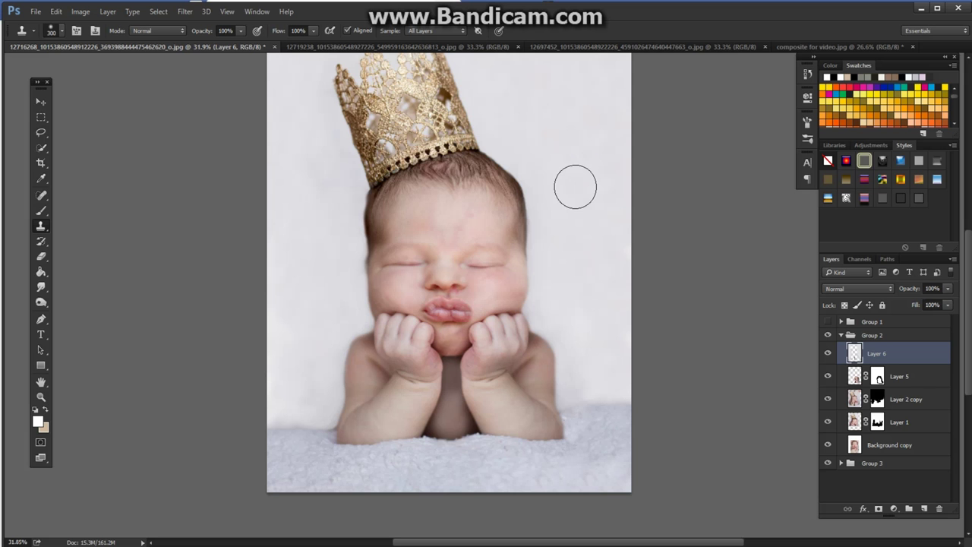
# Step: Clone backdrop tones along the blanket's edge on both sides of the baby to even out the background
pyautogui.scroll(-1, 577, 266)
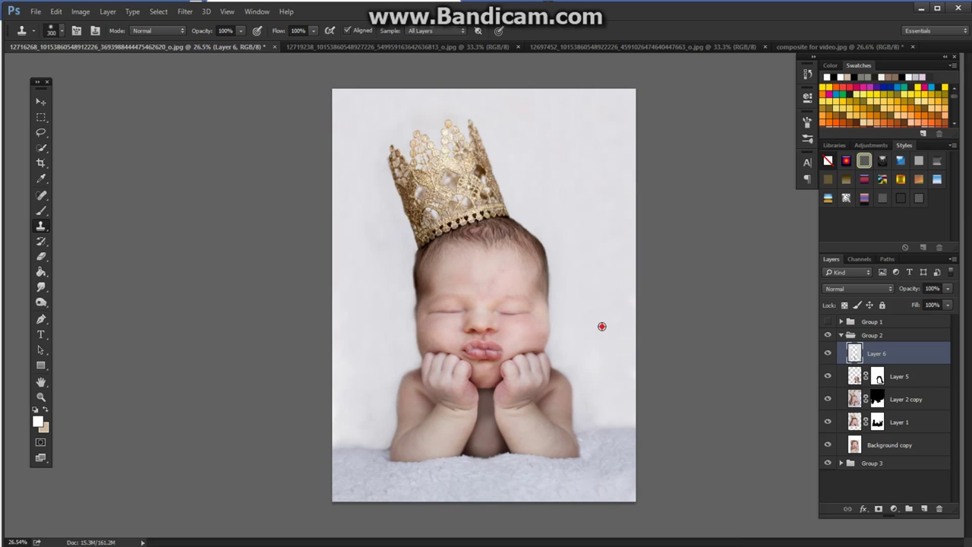
pyautogui.moveTo(615, 411); pyautogui.dragTo(602, 416)
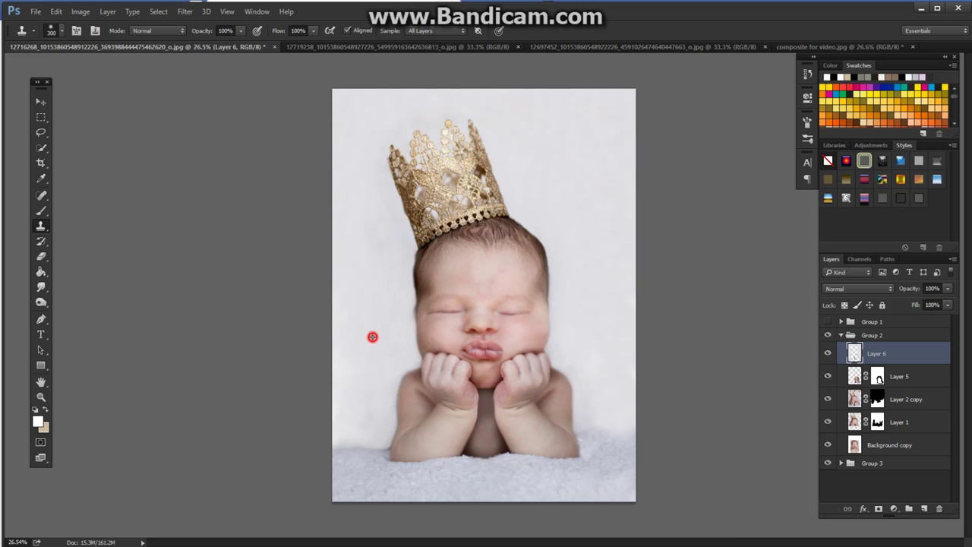
pyautogui.moveTo(362, 427); pyautogui.dragTo(341, 433)
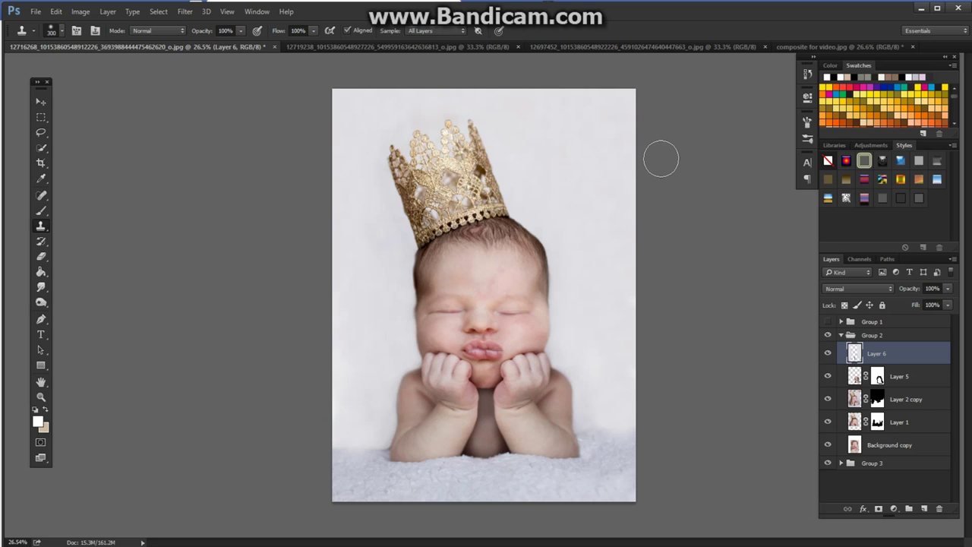